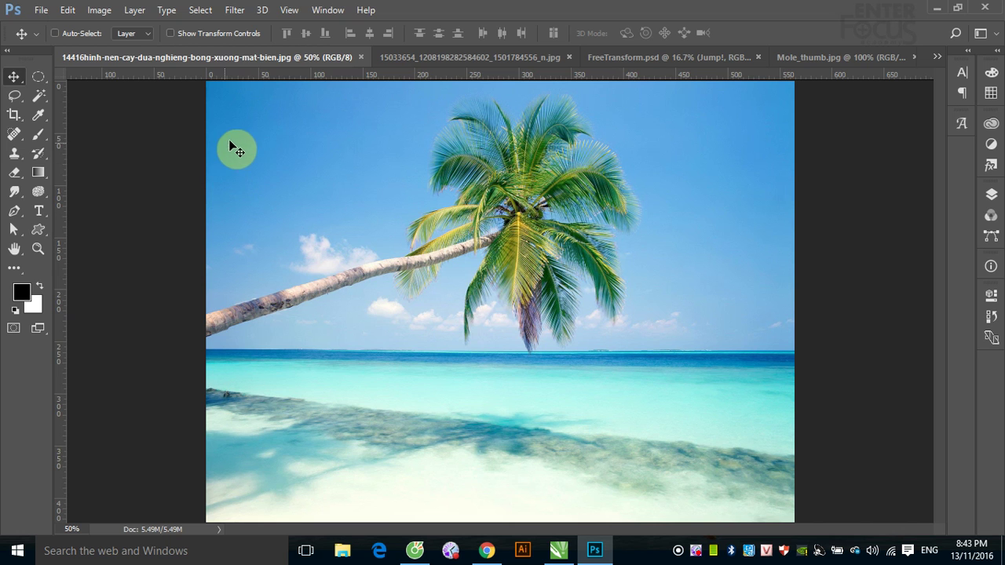
Show the Filter menu's Distort submenu over the palm-tree beach photo.
click(239, 9)
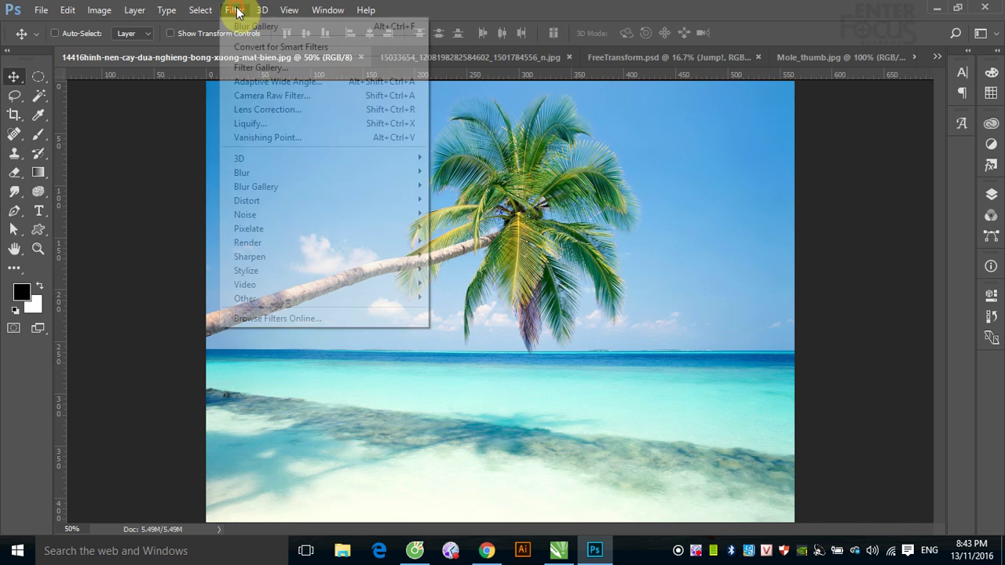
mouse_move(247, 201)
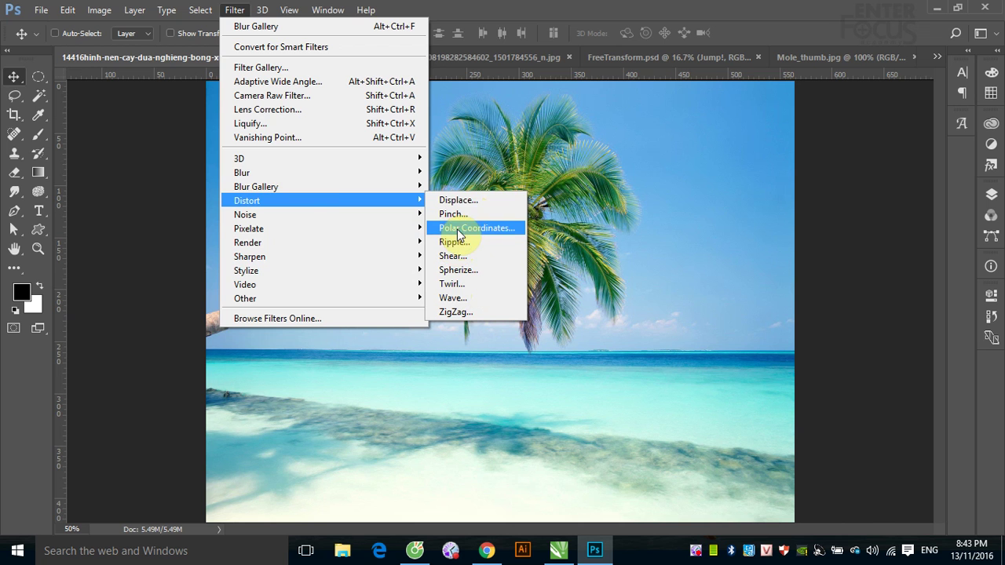
click(452, 213)
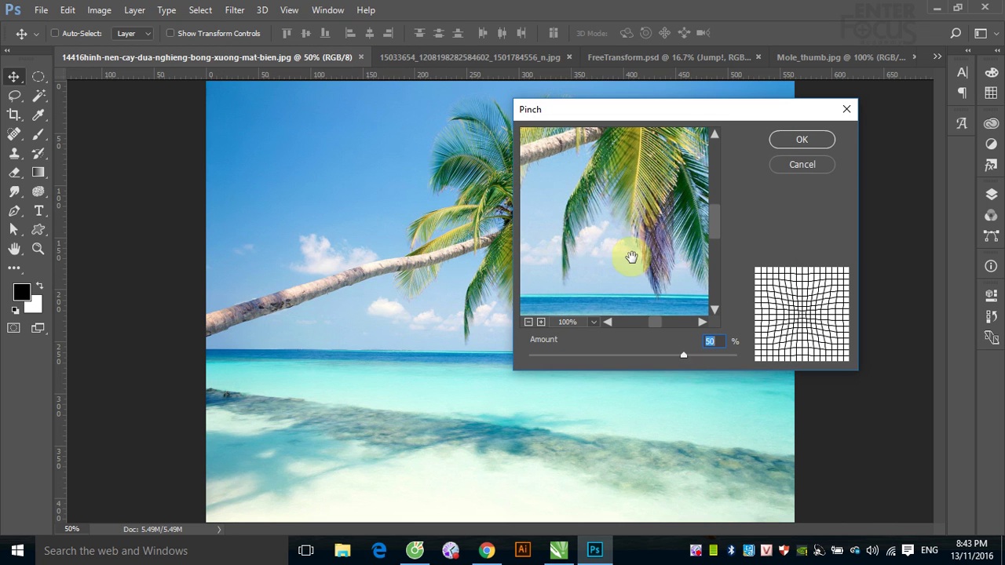
mouse_move(641, 188)
mouse_down()
mouse_move(640, 222)
mouse_move(525, 312)
mouse_up()
click(528, 322)
click(529, 323)
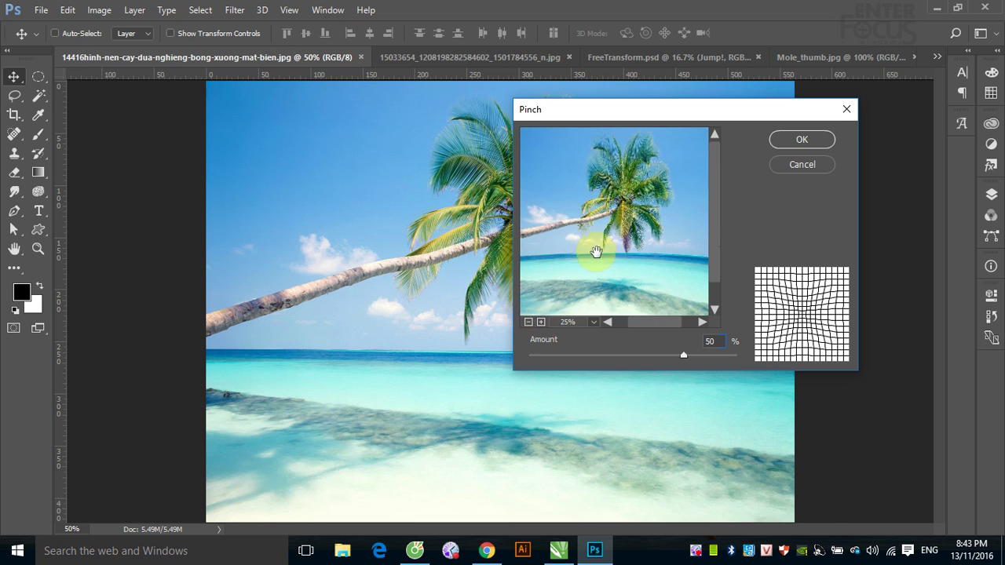
drag(594, 251, 637, 313)
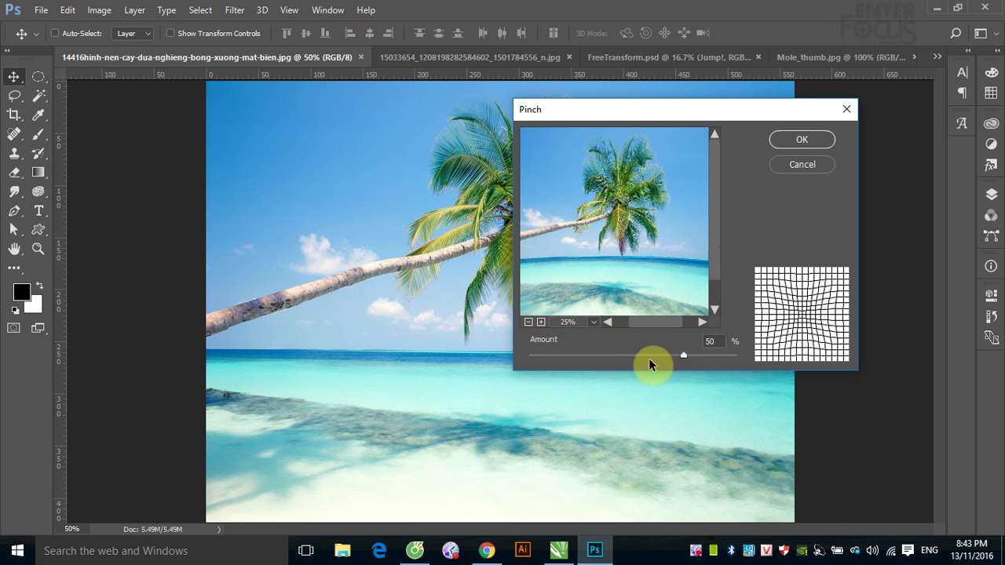
click(682, 355)
mouse_move(682, 355)
mouse_down()
mouse_move(566, 357)
mouse_move(667, 354)
mouse_move(556, 348)
mouse_move(688, 350)
mouse_move(560, 355)
mouse_move(623, 359)
mouse_move(572, 358)
mouse_move(591, 357)
mouse_move(583, 355)
mouse_up()
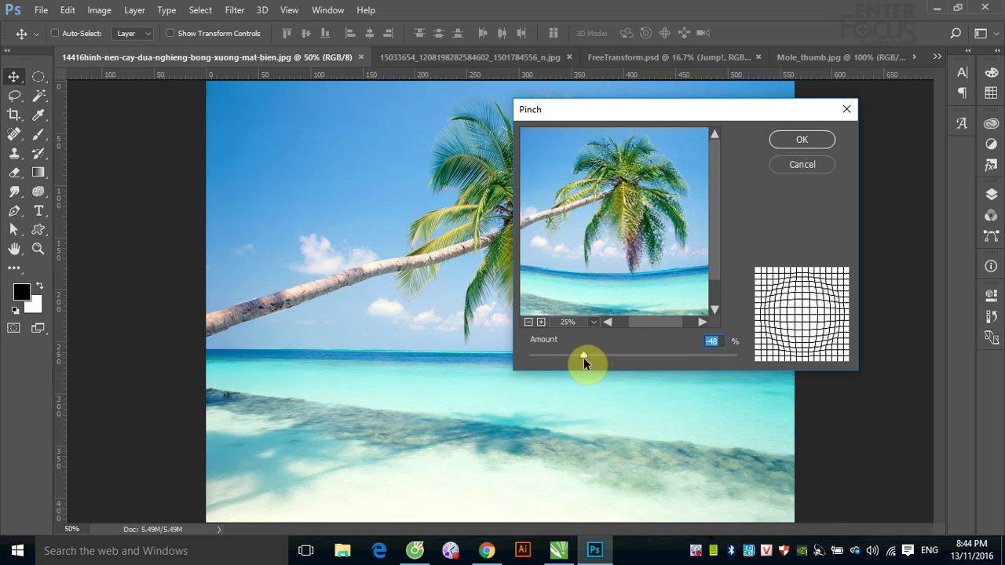
drag(583, 358, 733, 346)
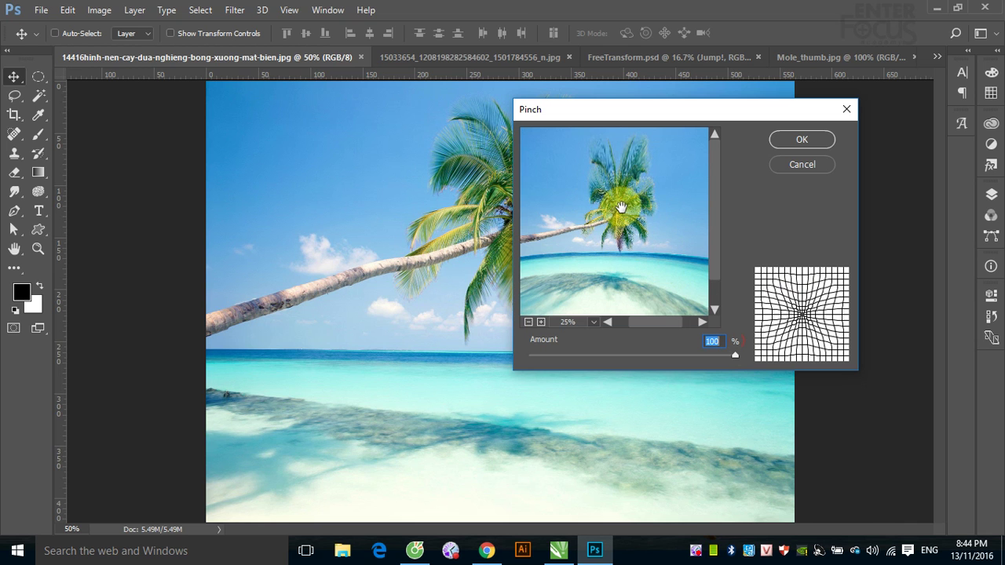
click(807, 164)
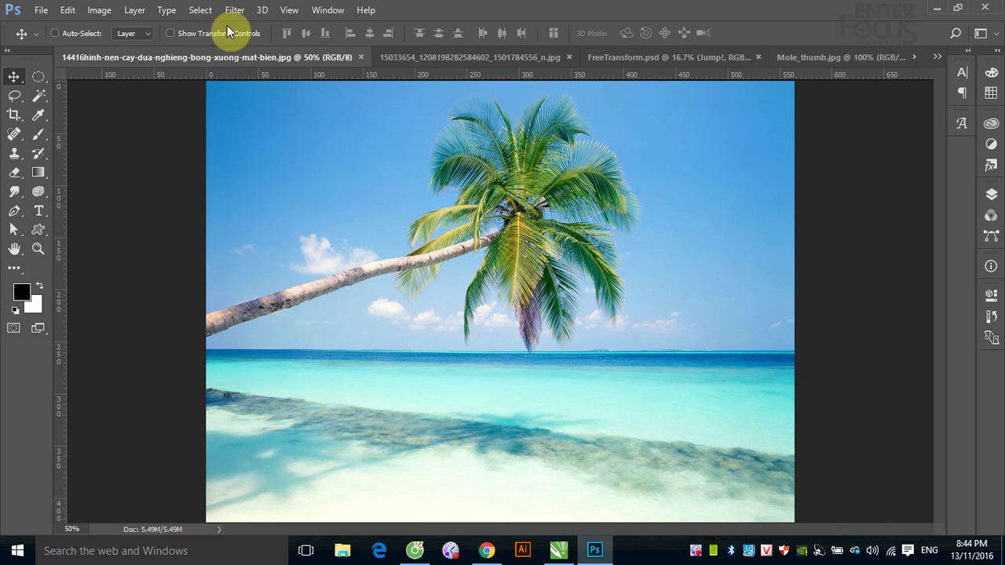
click(234, 10)
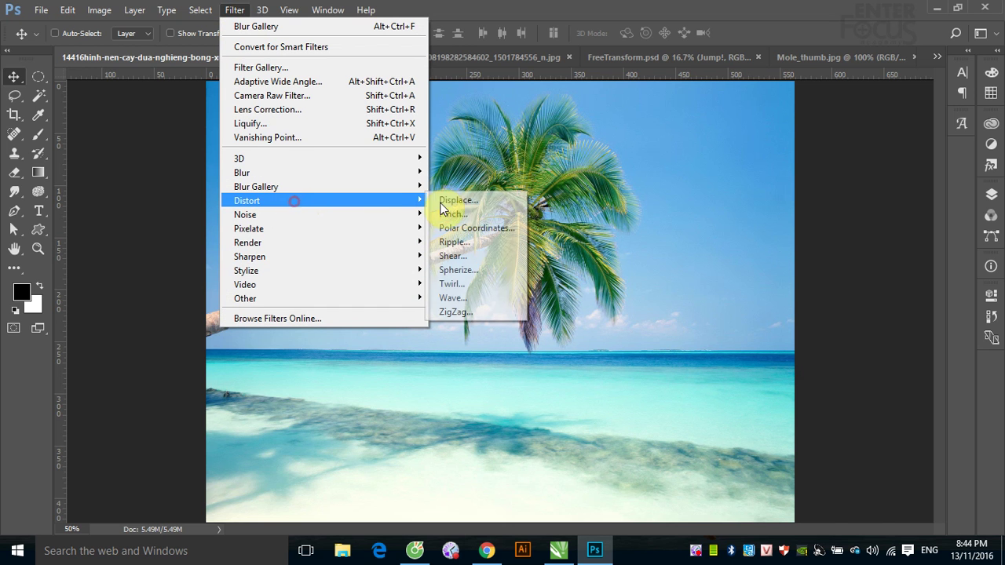
mouse_move(246, 200)
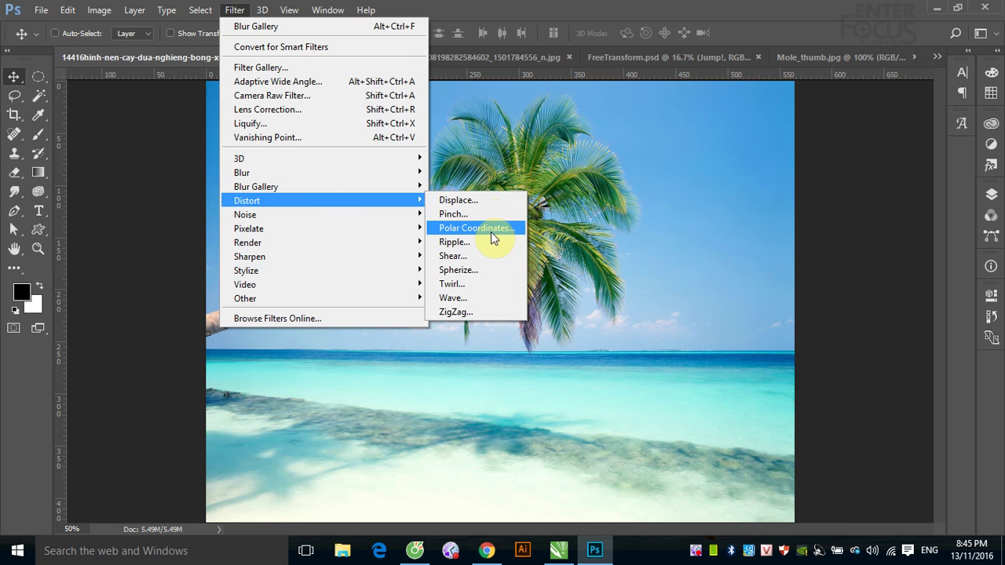
click(459, 242)
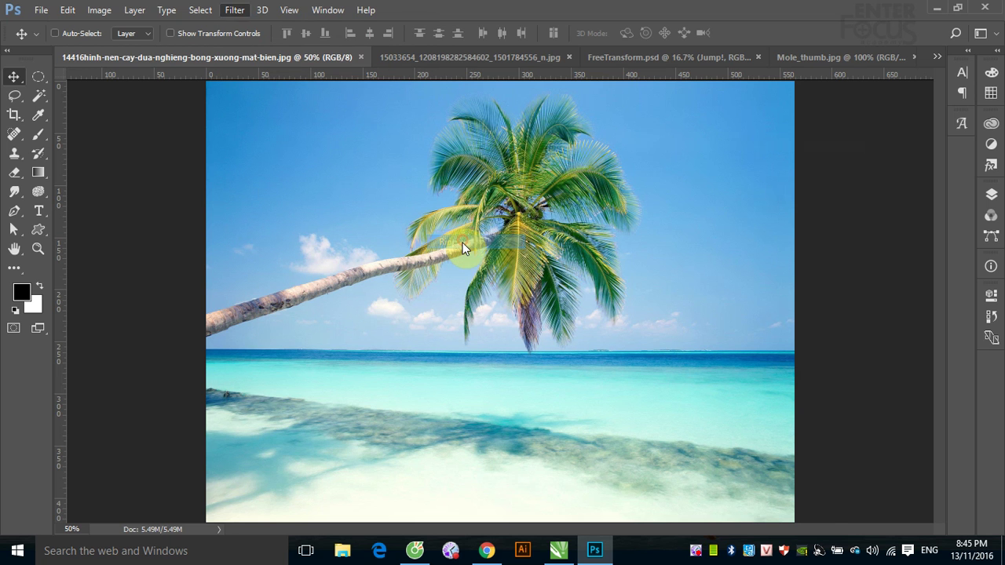
drag(725, 146, 668, 145)
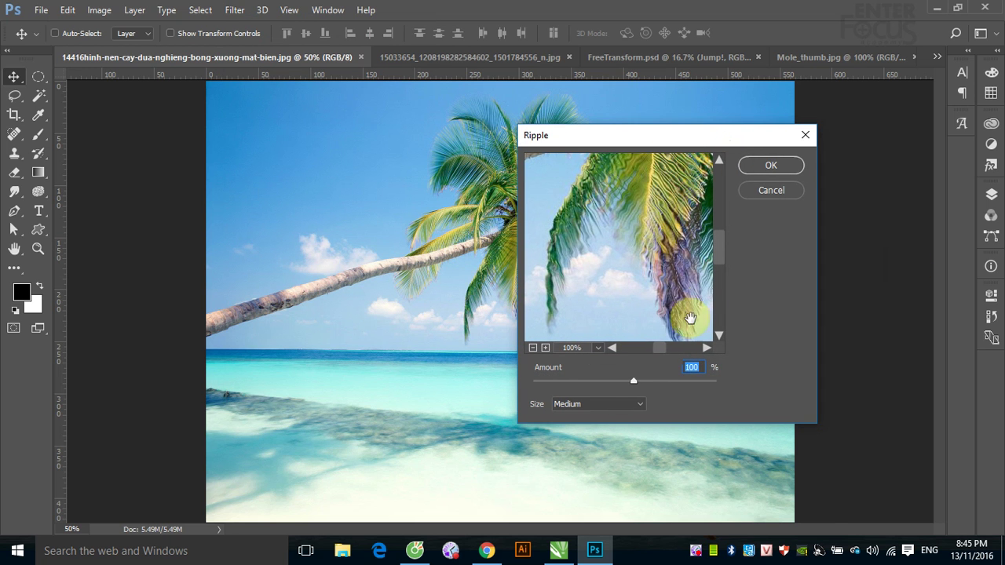
drag(636, 384, 567, 383)
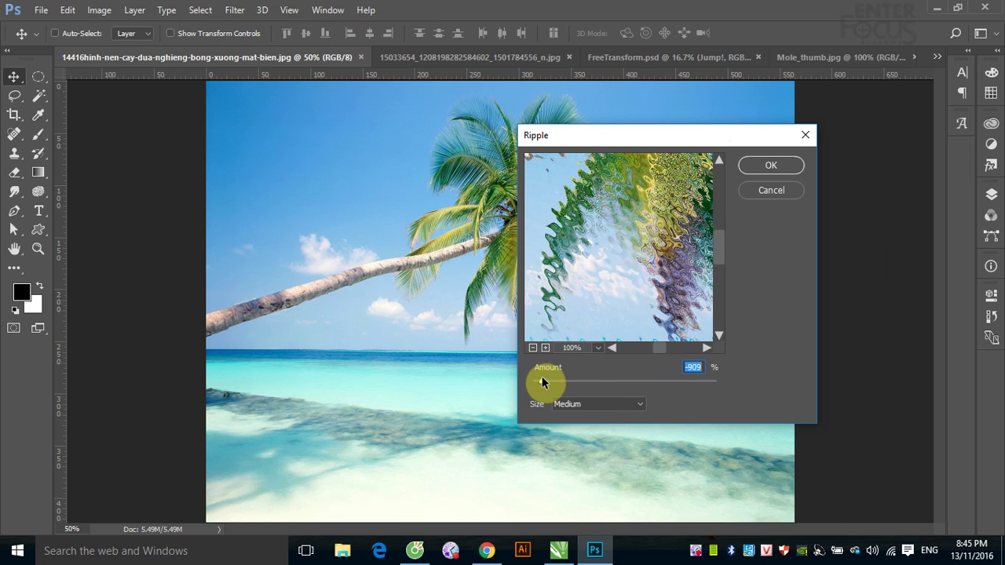
mouse_move(567, 383)
mouse_down()
mouse_move(641, 382)
mouse_move(646, 369)
mouse_move(666, 369)
mouse_move(545, 370)
mouse_move(726, 400)
mouse_move(531, 396)
mouse_move(698, 399)
mouse_move(698, 391)
mouse_up()
click(638, 405)
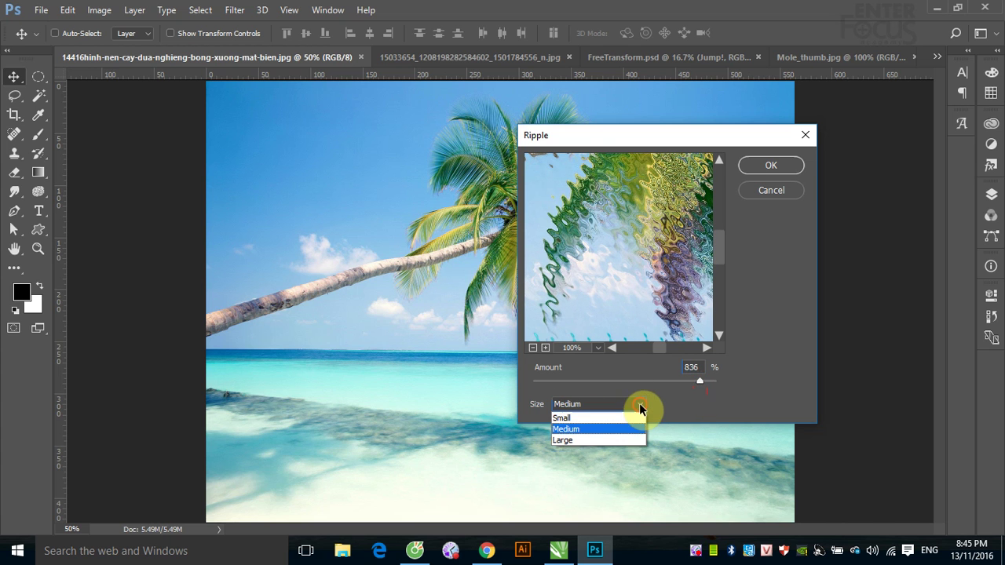
click(625, 414)
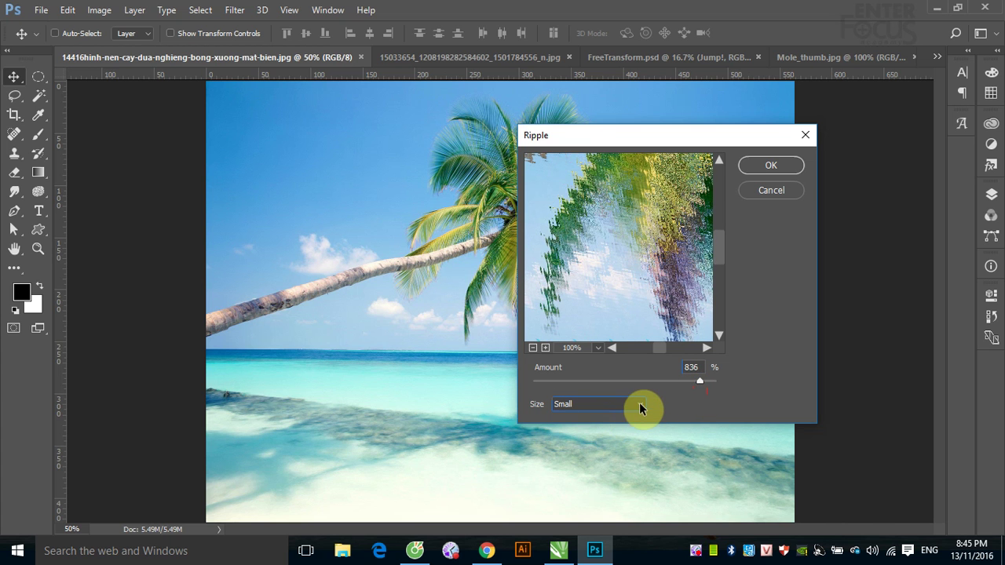
click(639, 404)
click(623, 427)
click(646, 409)
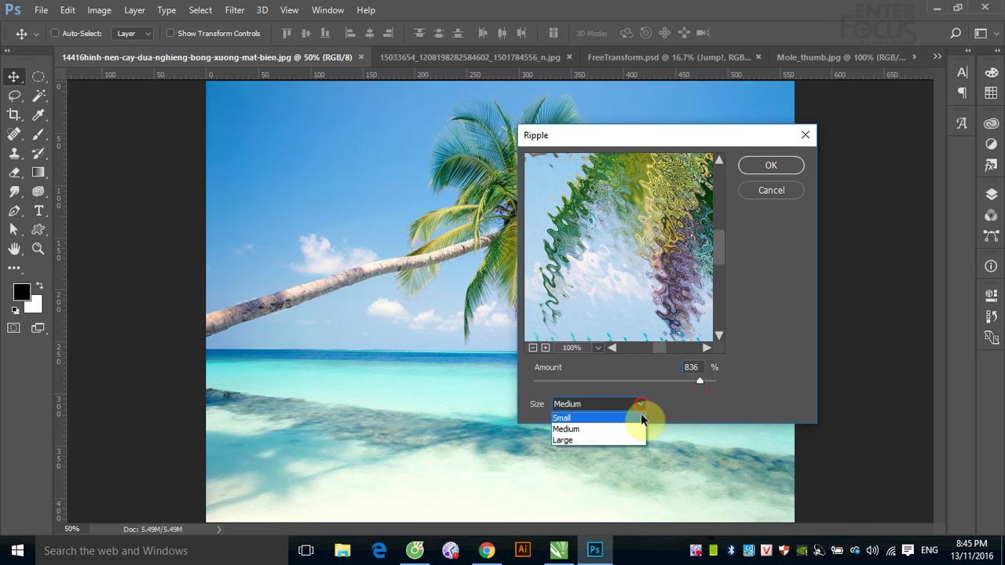
click(613, 431)
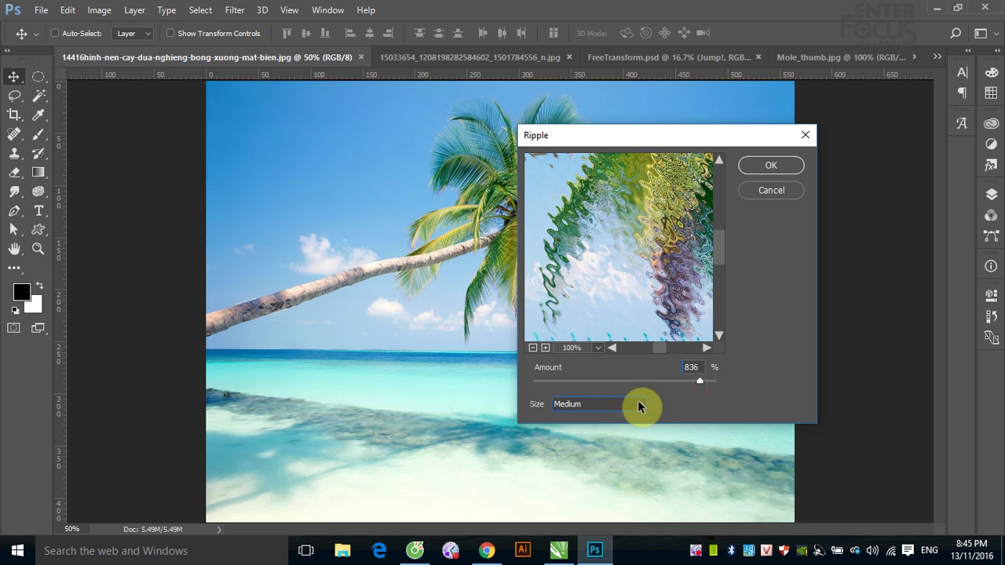
click(639, 405)
click(623, 439)
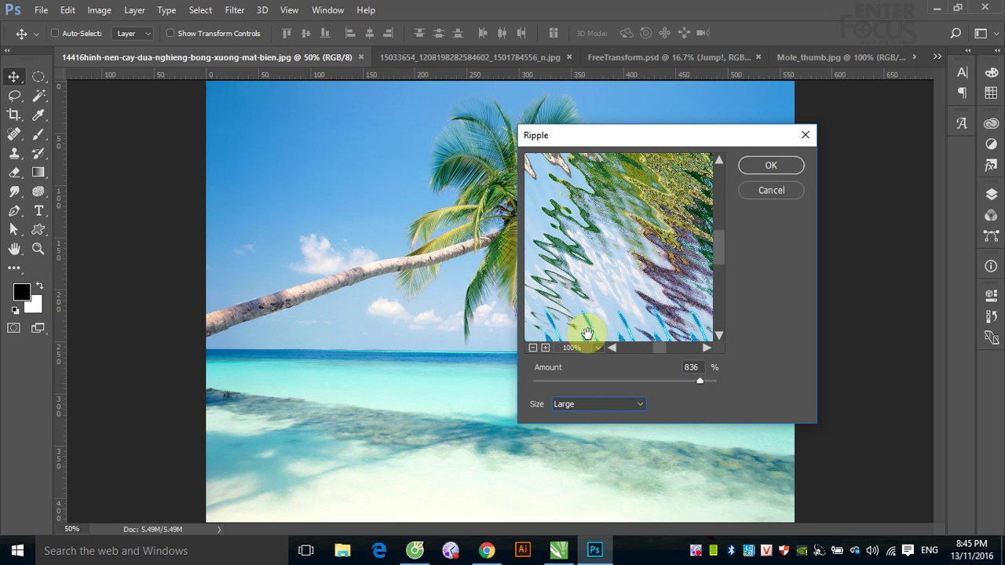
mouse_move(699, 381)
mouse_down()
mouse_move(624, 381)
mouse_move(649, 382)
mouse_up()
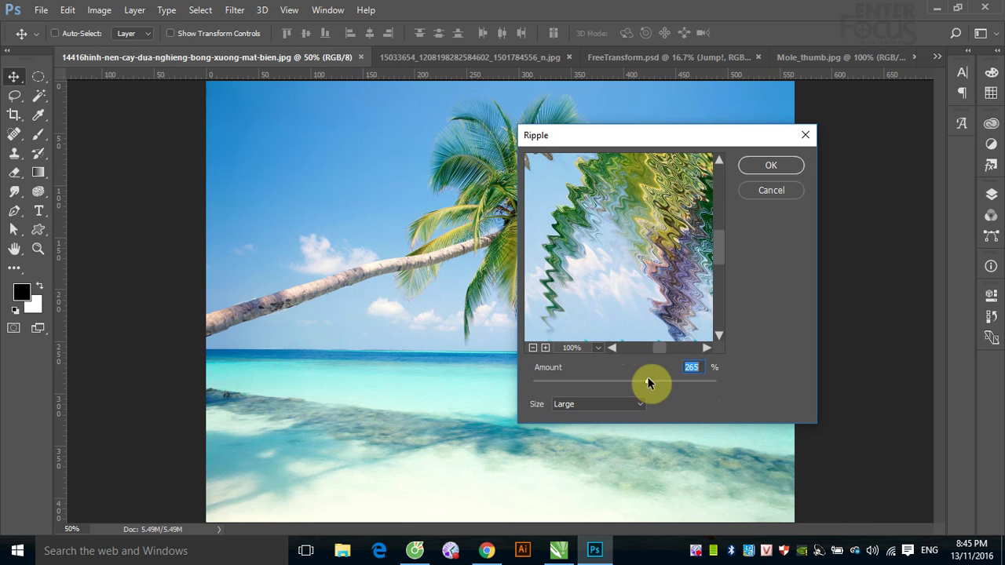
click(766, 166)
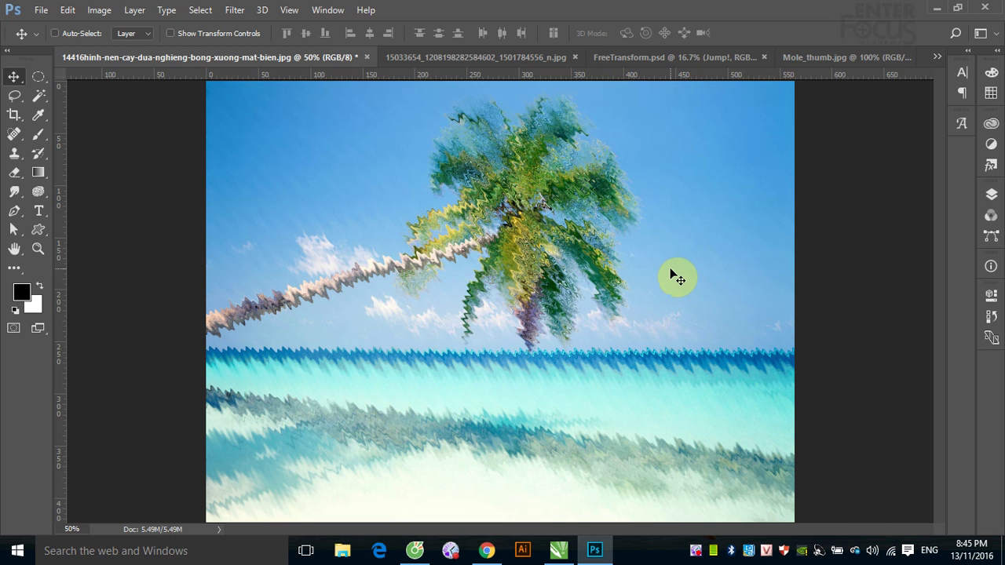
key(ctrl+z)
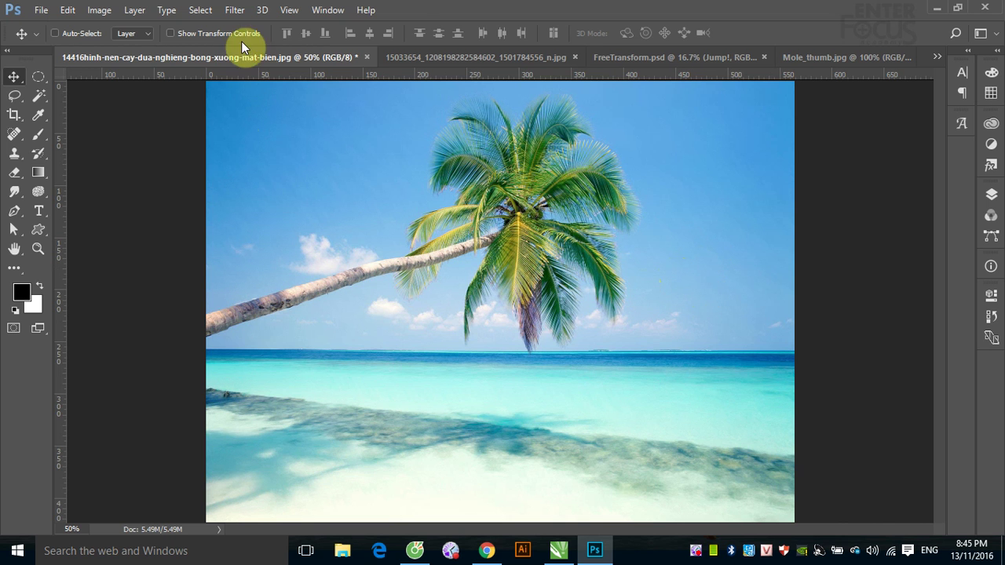
click(234, 9)
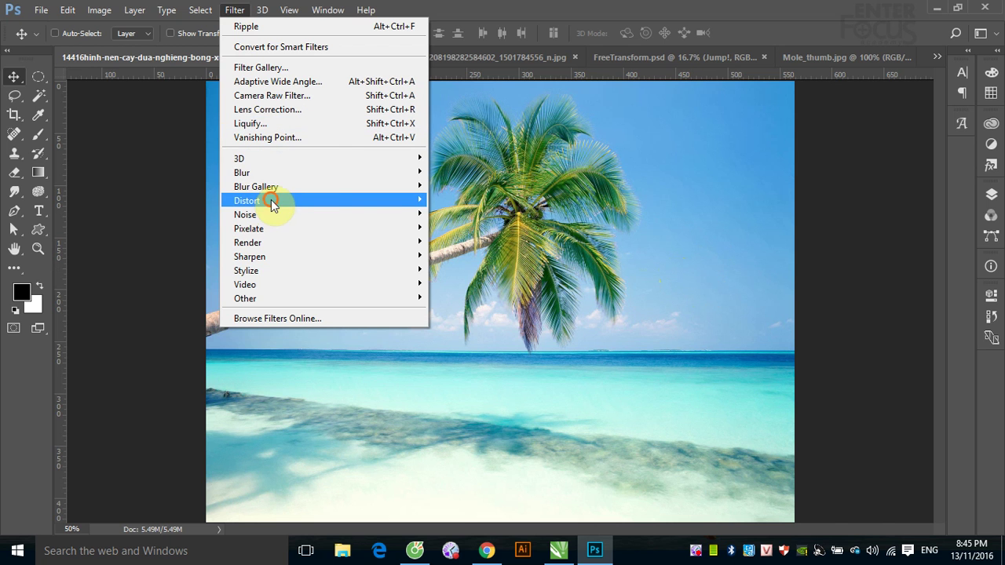
mouse_move(246, 200)
click(455, 257)
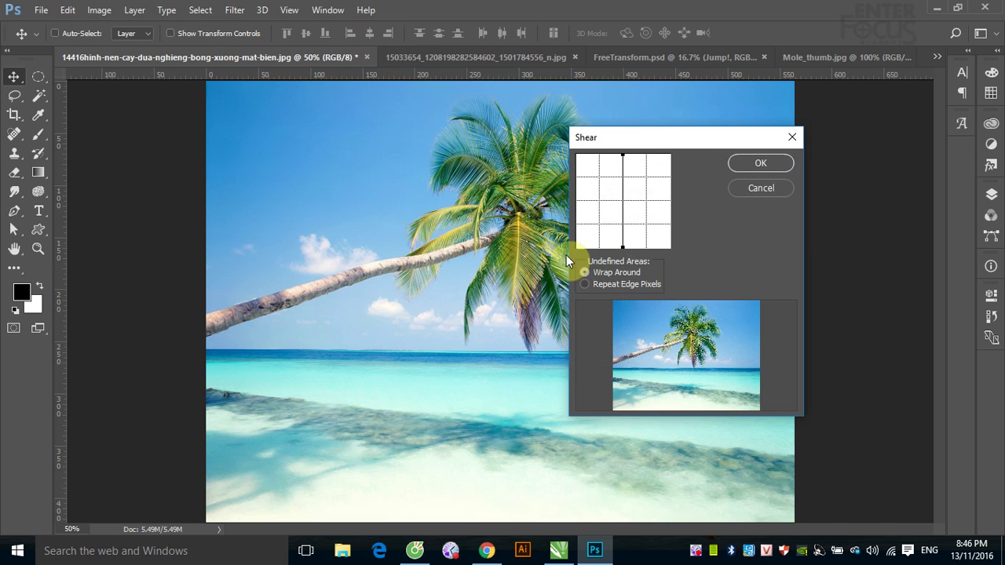
drag(641, 138, 674, 183)
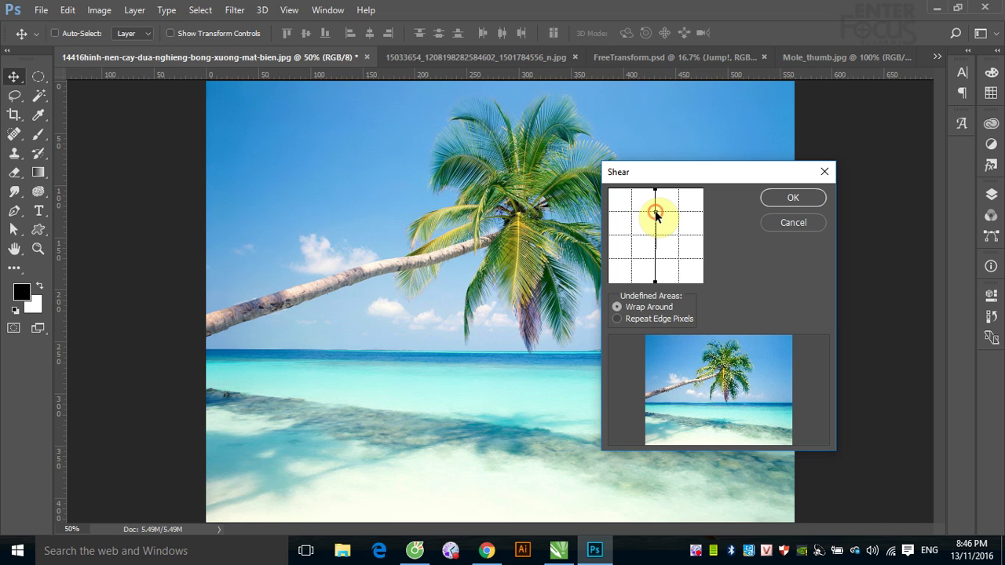
mouse_move(655, 213)
mouse_down()
mouse_move(684, 211)
mouse_move(649, 239)
mouse_move(684, 227)
mouse_move(639, 233)
mouse_up()
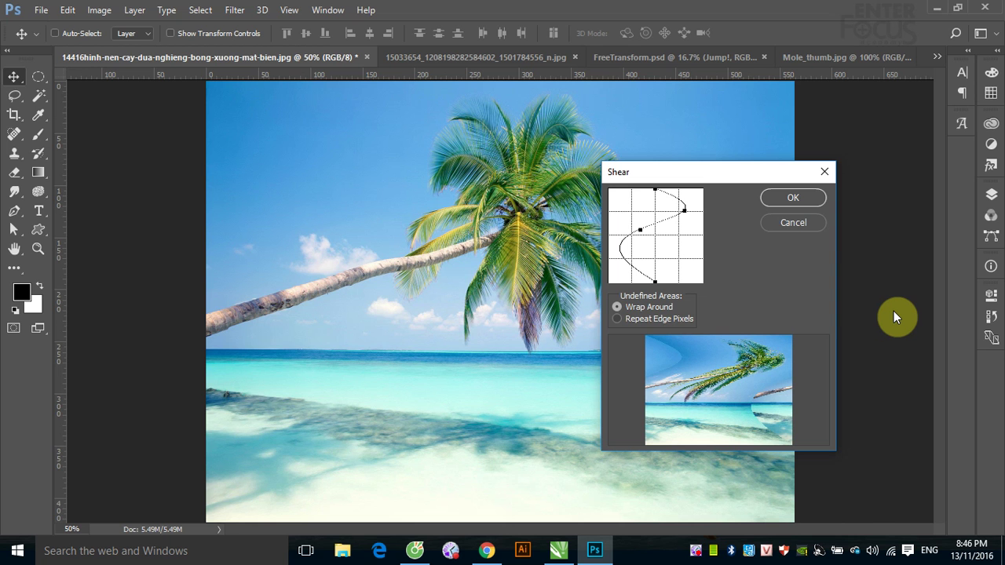
click(808, 223)
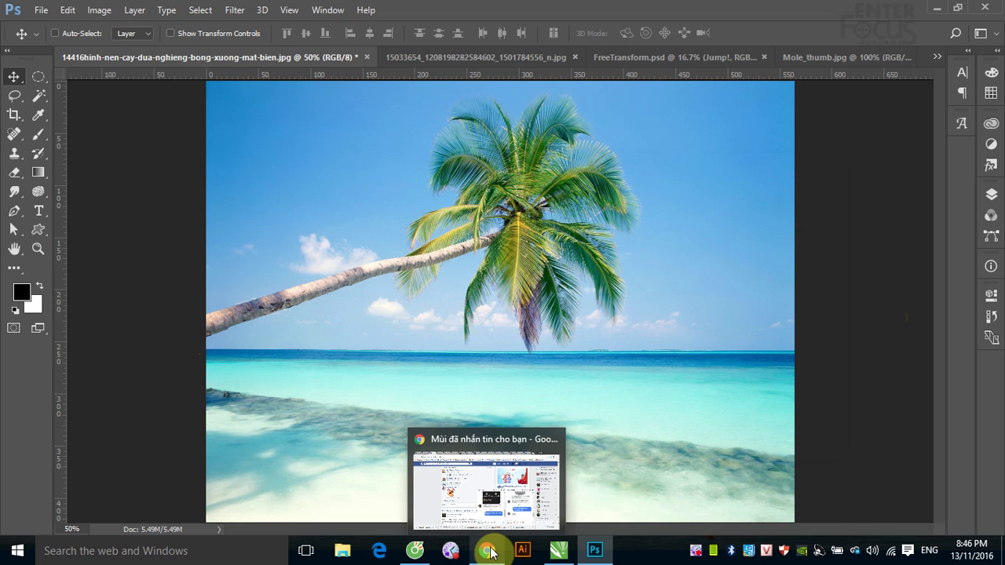
Open the local file E:\Tai_lieu\MGraphics_Goc\photoshop.htm in a new Chrome tab.
click(488, 552)
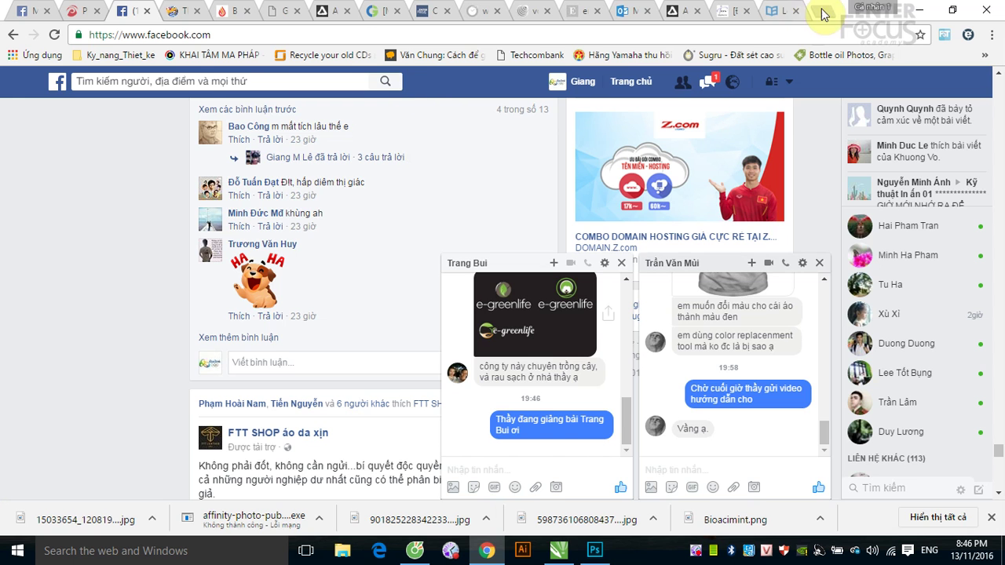
key(ctrl+t)
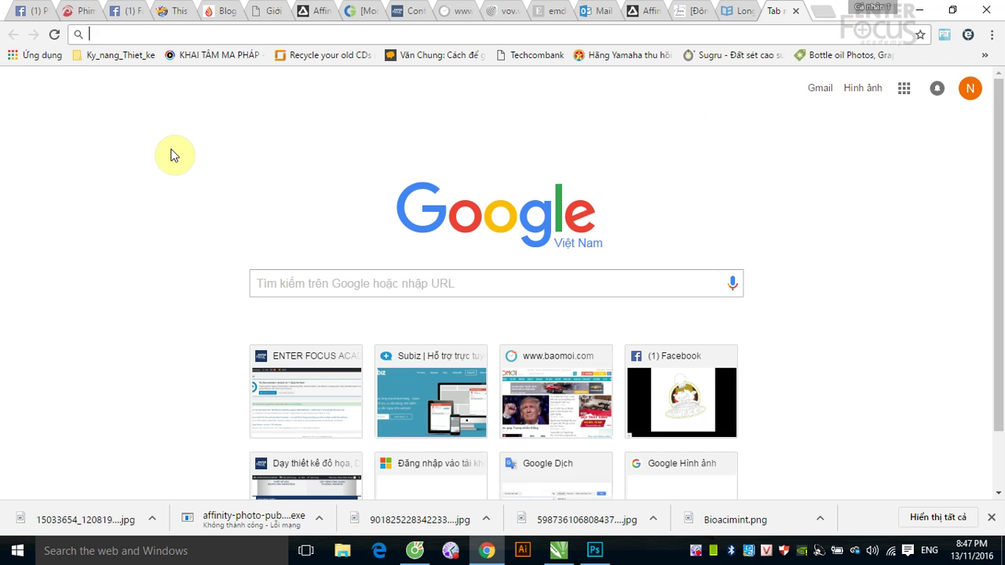
key(ctrl+o)
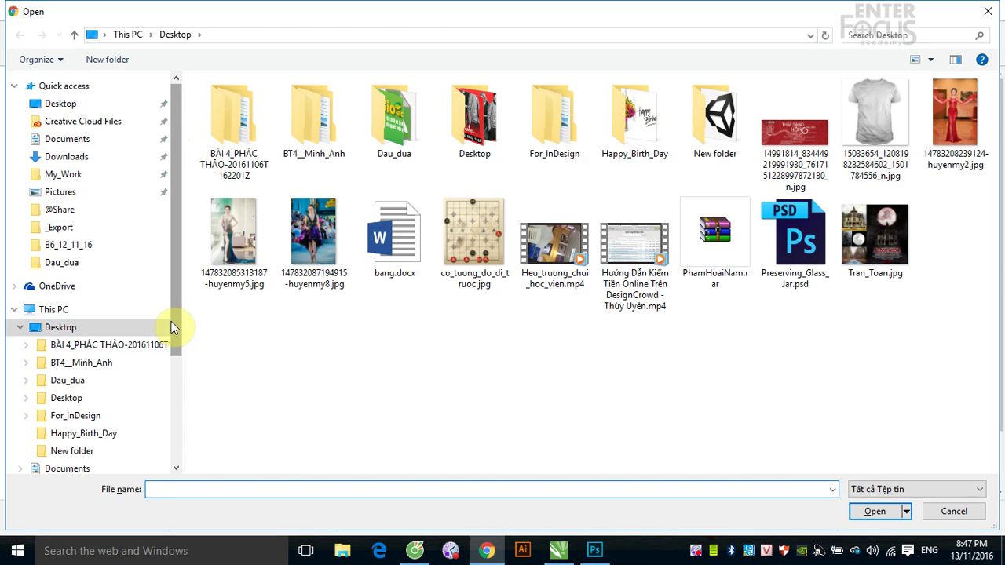
drag(174, 324, 179, 450)
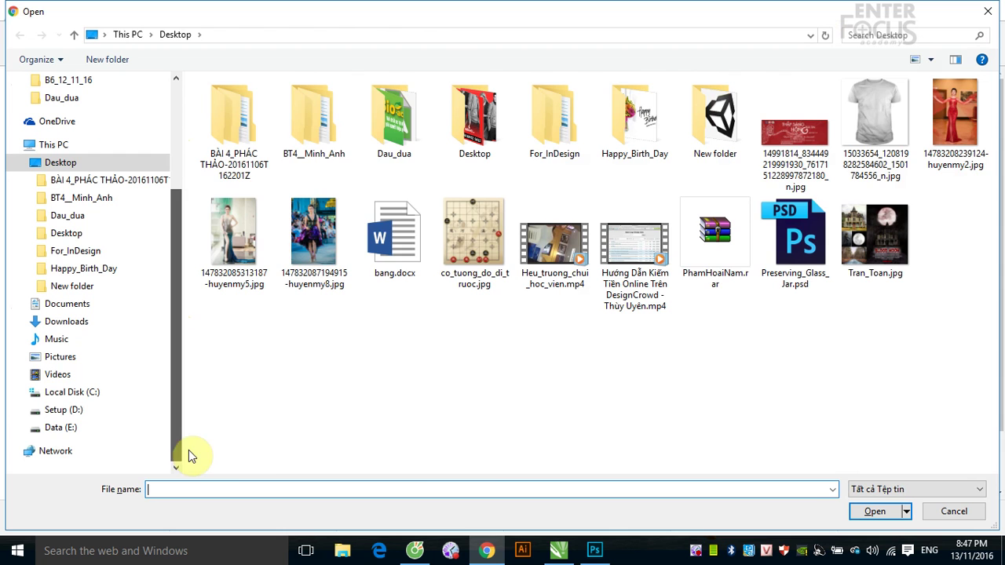
click(91, 429)
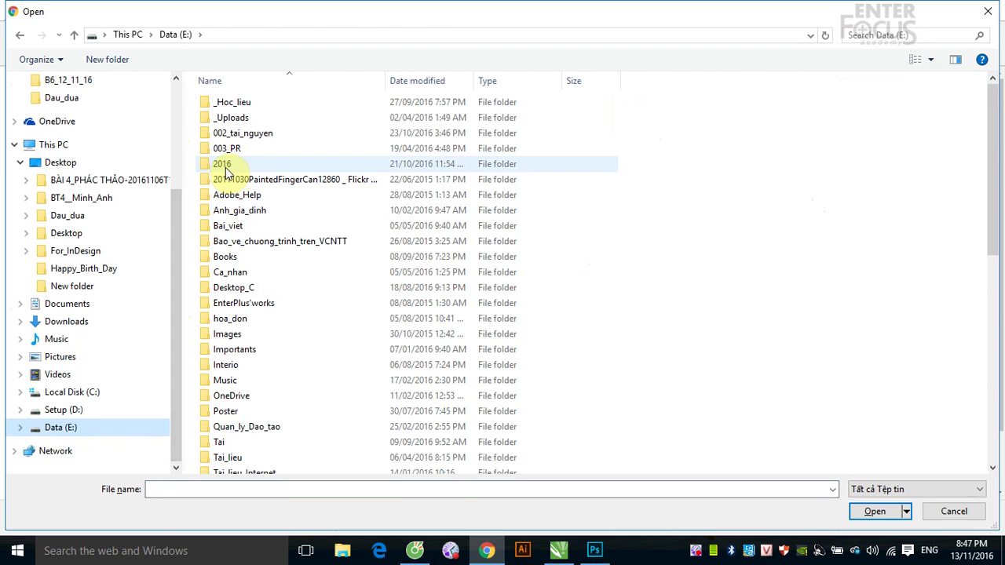
click(224, 458)
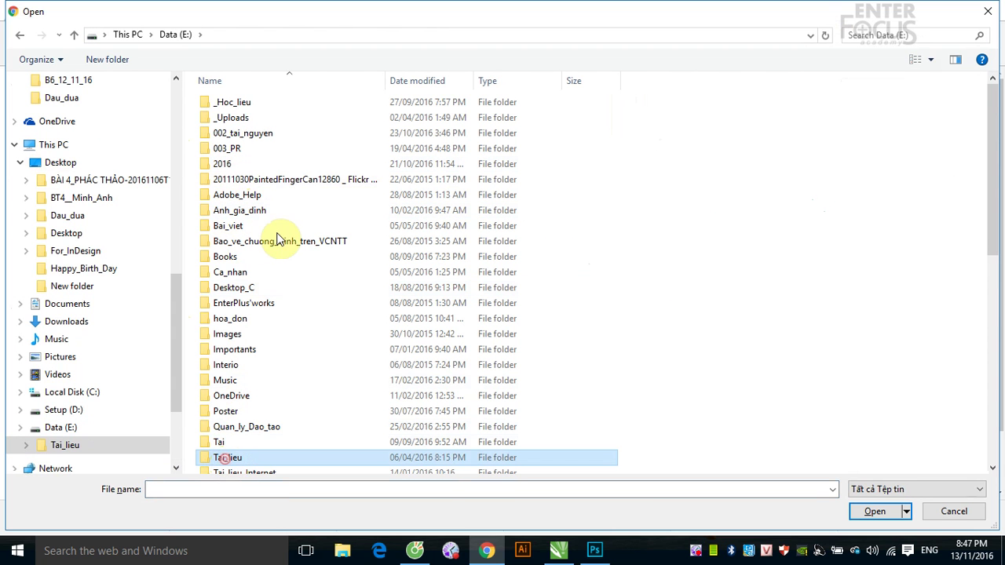
key(Return)
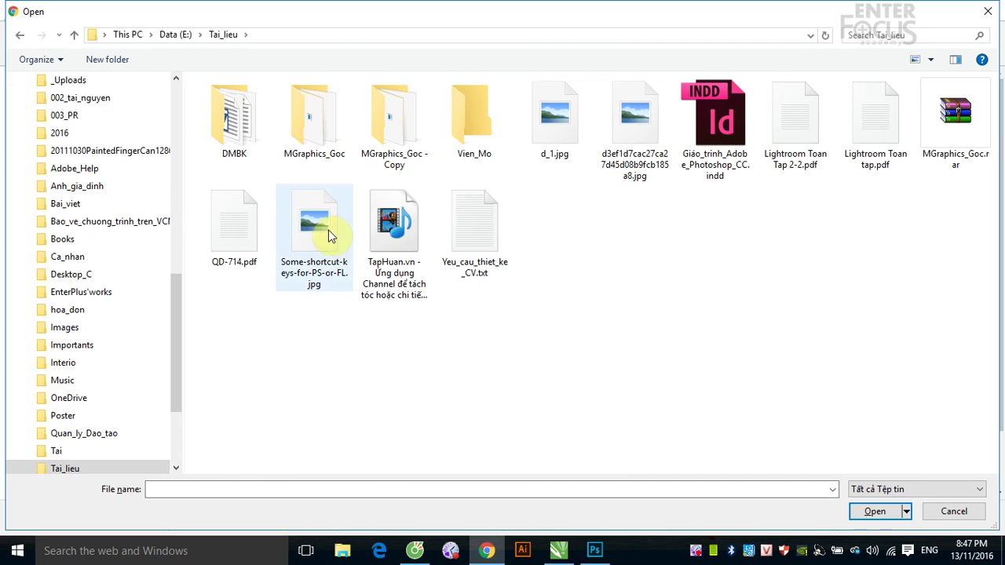
double_click(307, 139)
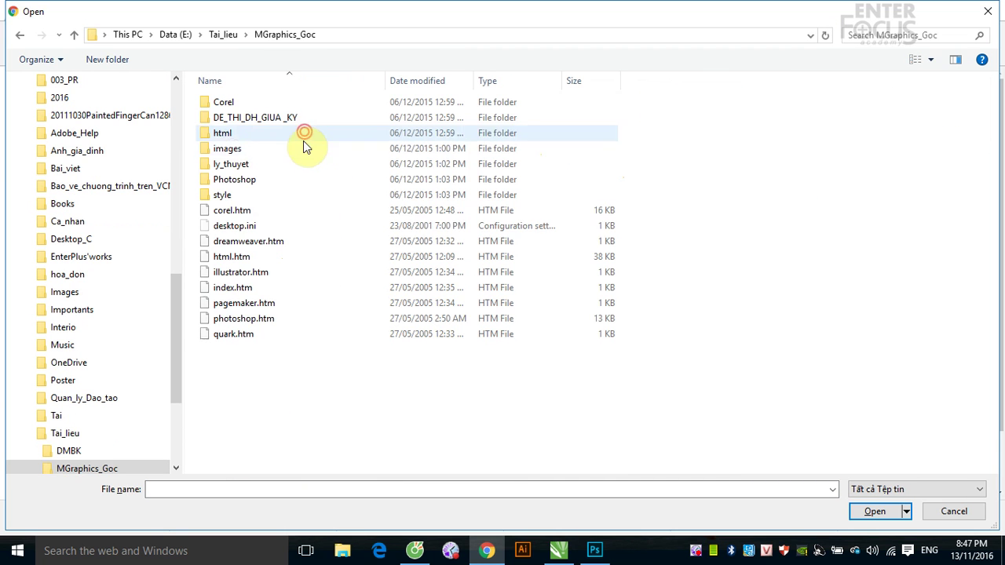
double_click(243, 318)
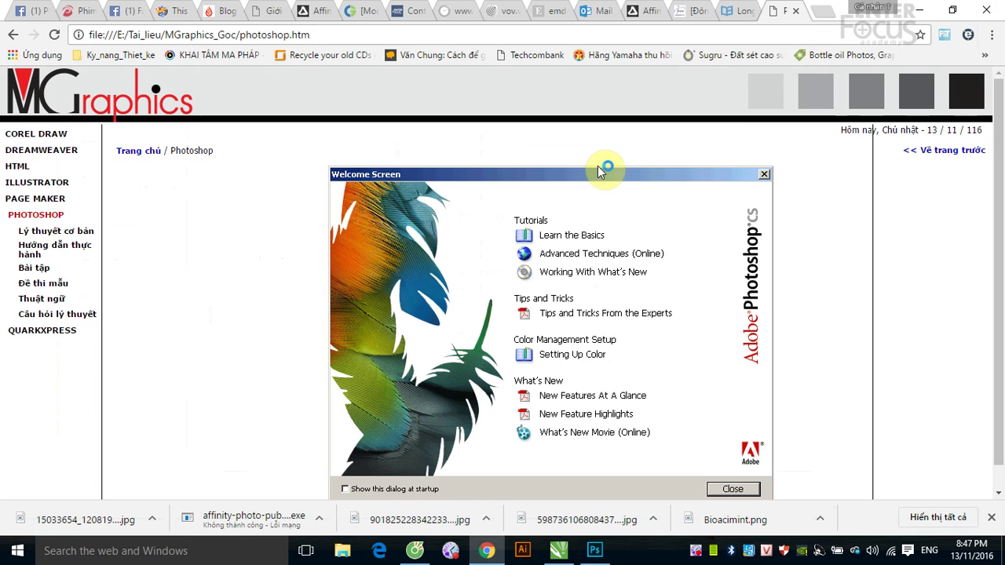
Go from the practice tutorials through Chất liệu gỗ phần 3 to Chất liệu gỗ phần 4.
click(48, 251)
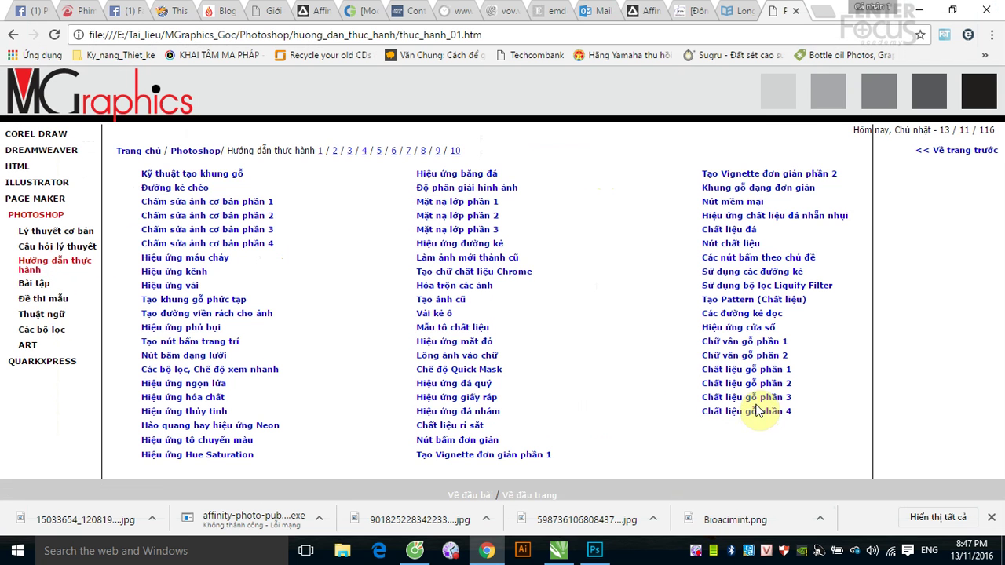
click(752, 398)
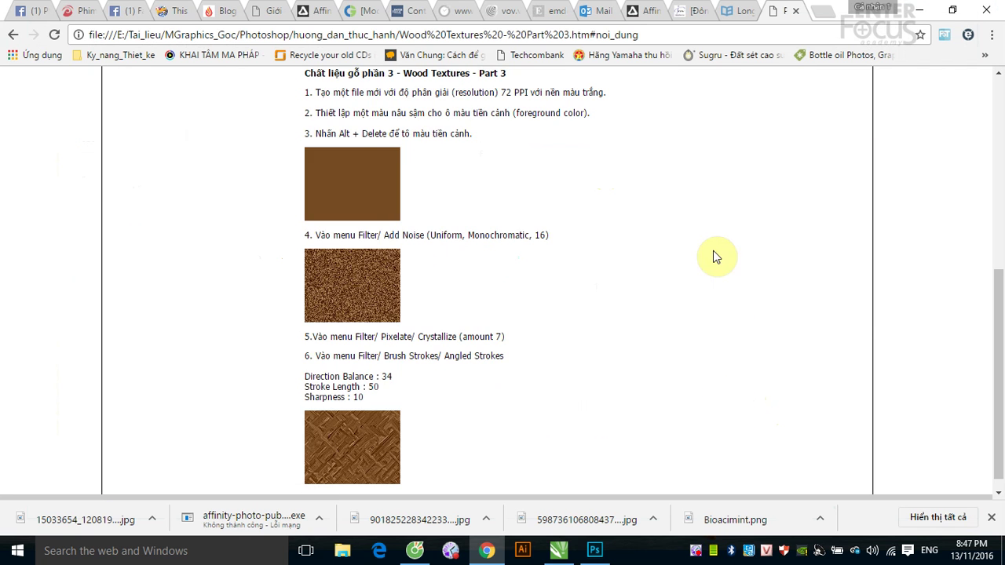
scroll(707, 258, up, 4)
click(716, 307)
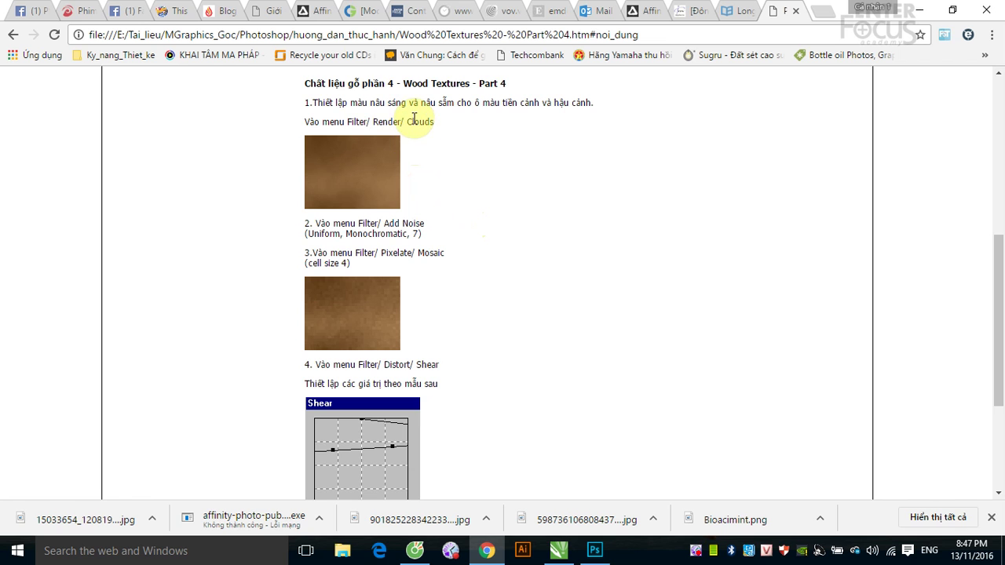
Read through the tutorial steps and copy the first brown clouds sample image.
drag(402, 122, 433, 122)
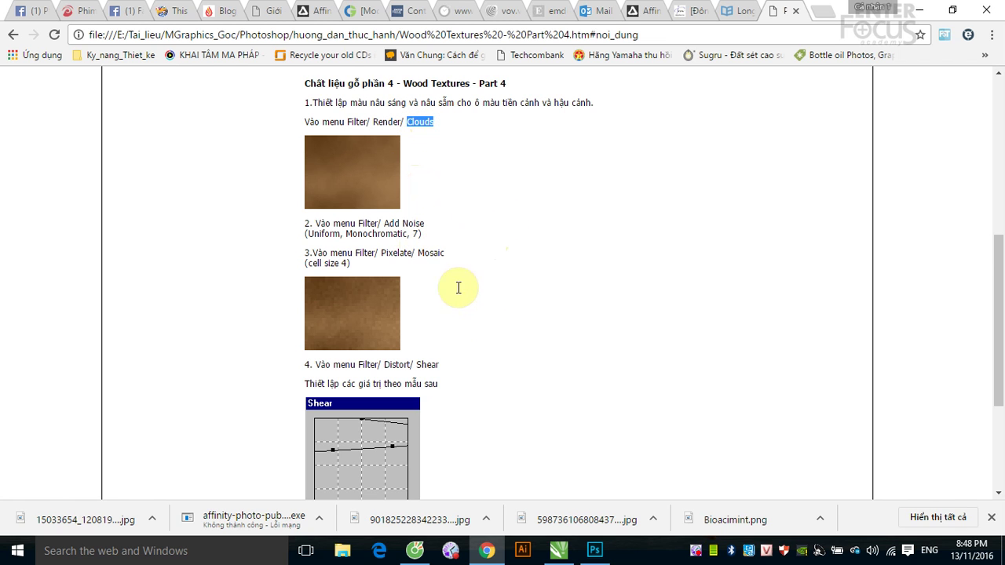
scroll(455, 285, down, 1)
scroll(440, 311, down, 2)
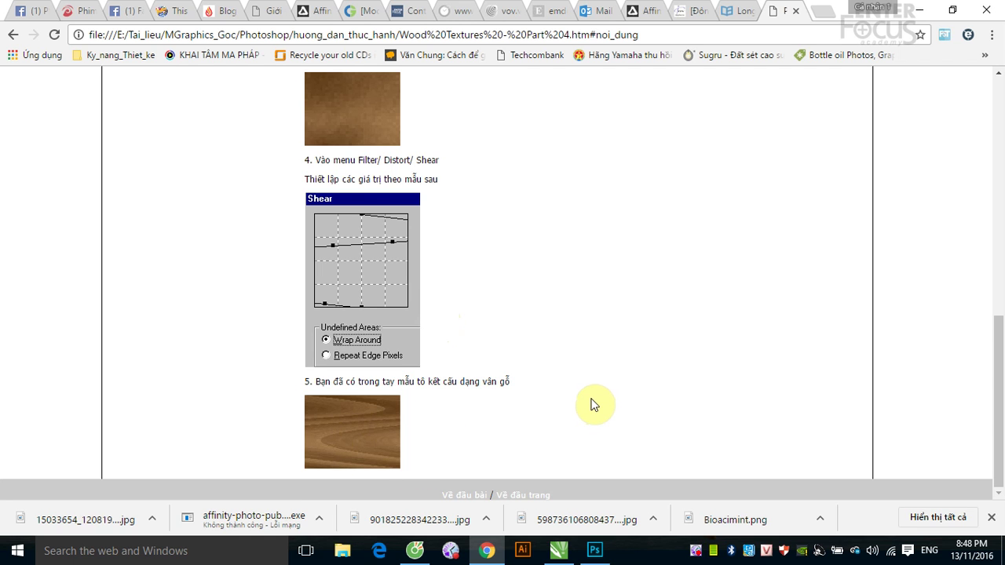
scroll(592, 404, up, 3)
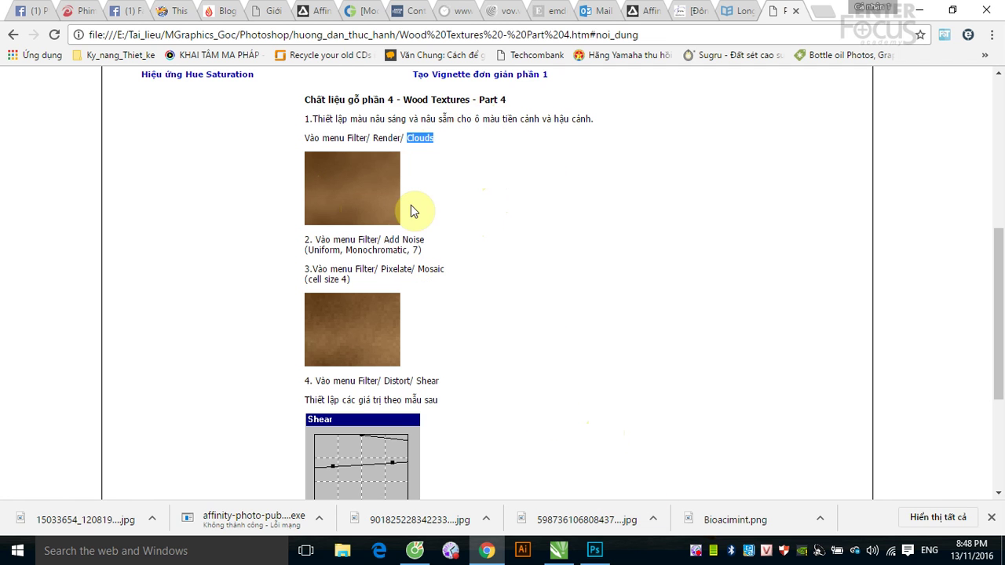
right_click(353, 196)
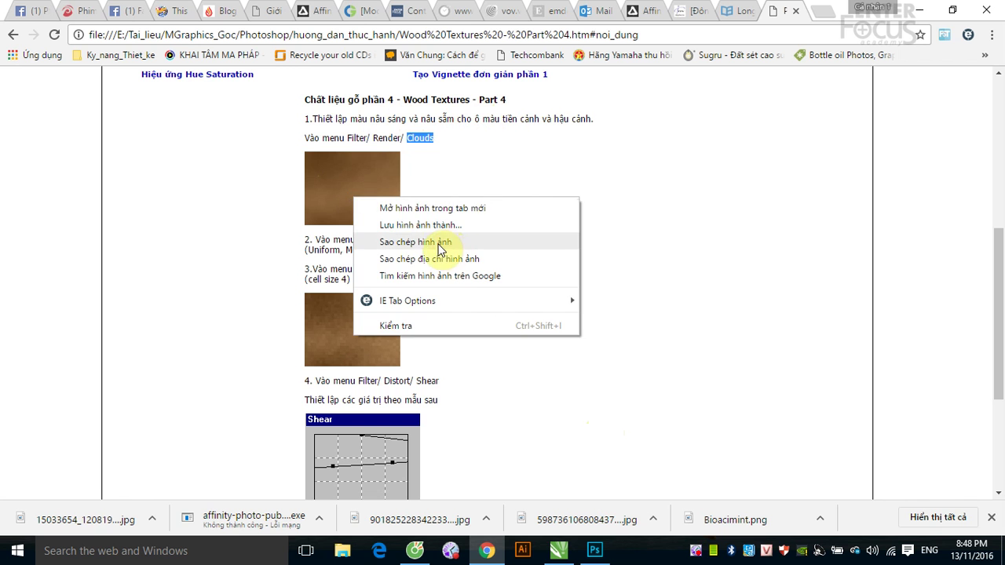
click(437, 244)
Back in Photoshop, start a new clipboard-sized 130 x 100 px, 72 ppi document.
click(594, 551)
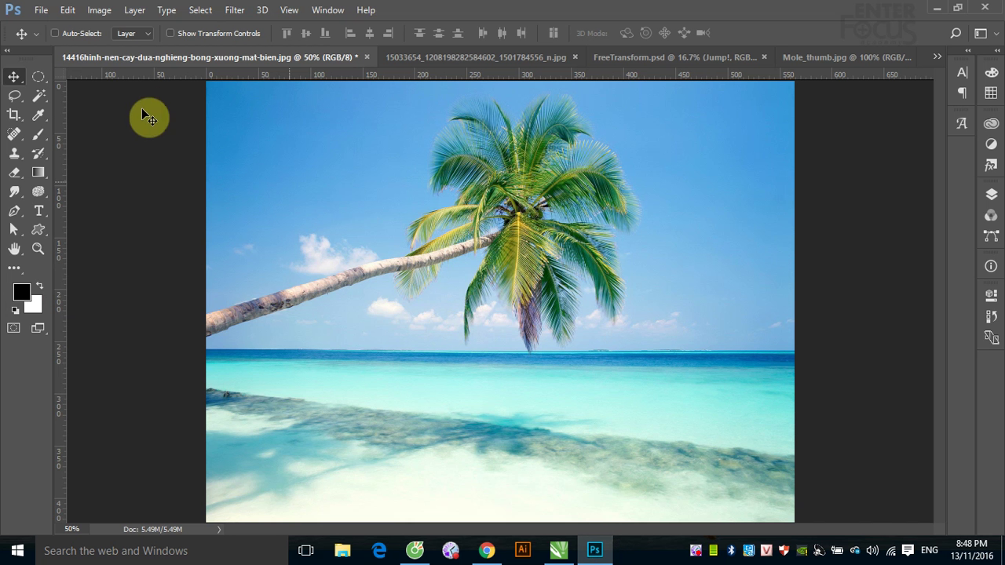
click(41, 9)
key(Escape)
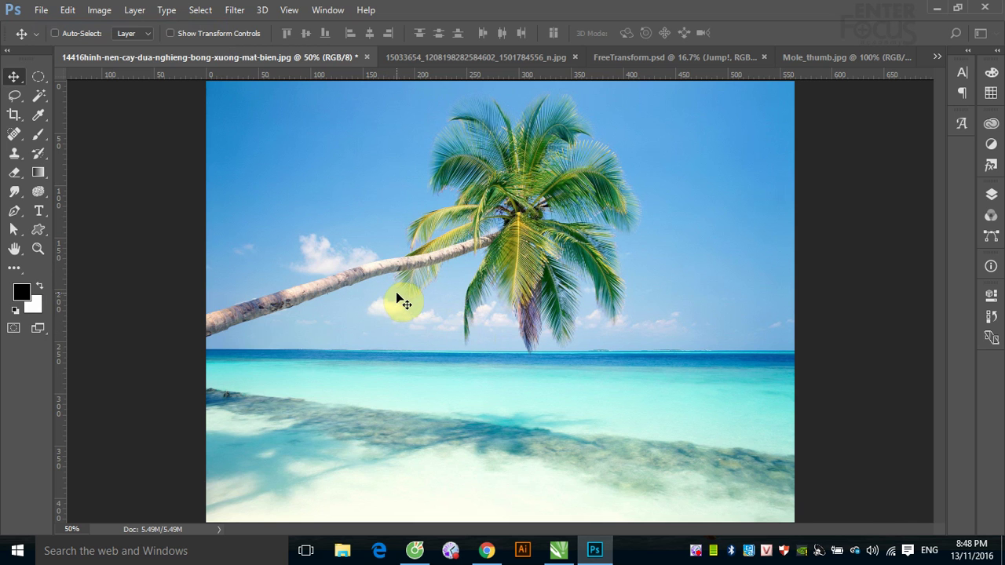
key(ctrl+n)
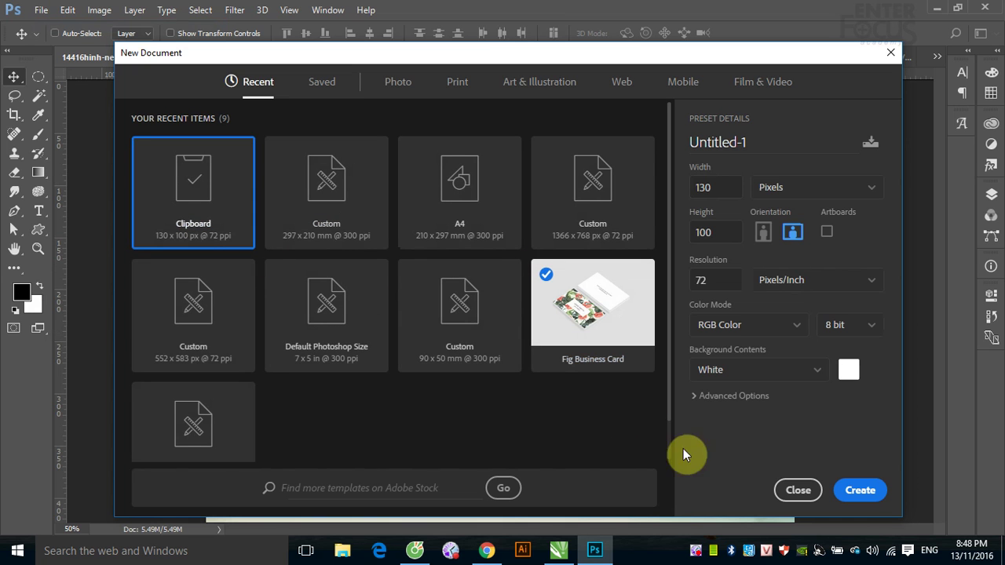
Create the 130 x 100 px document and paste the tutorial's brown texture into it.
click(860, 490)
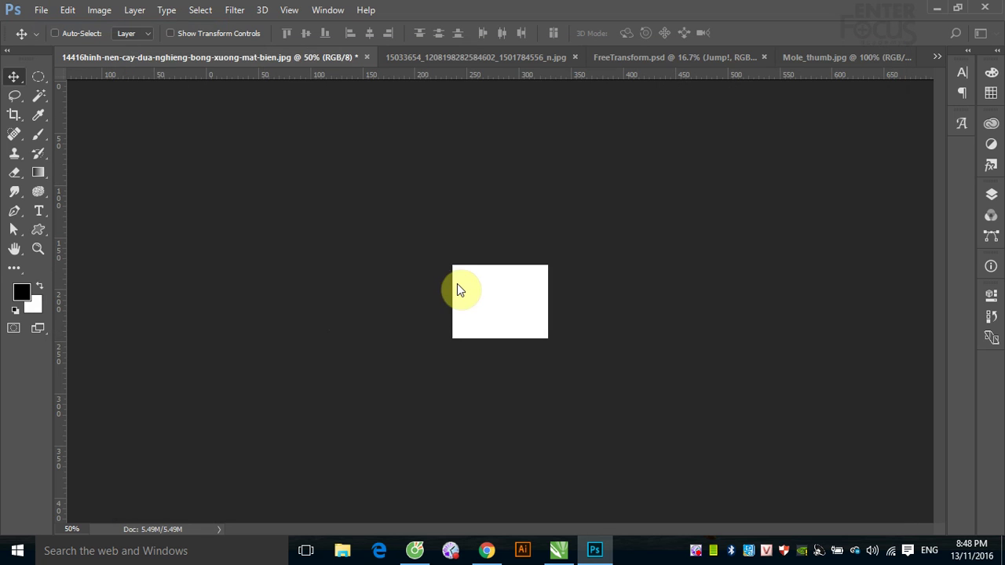
key(ctrl+v)
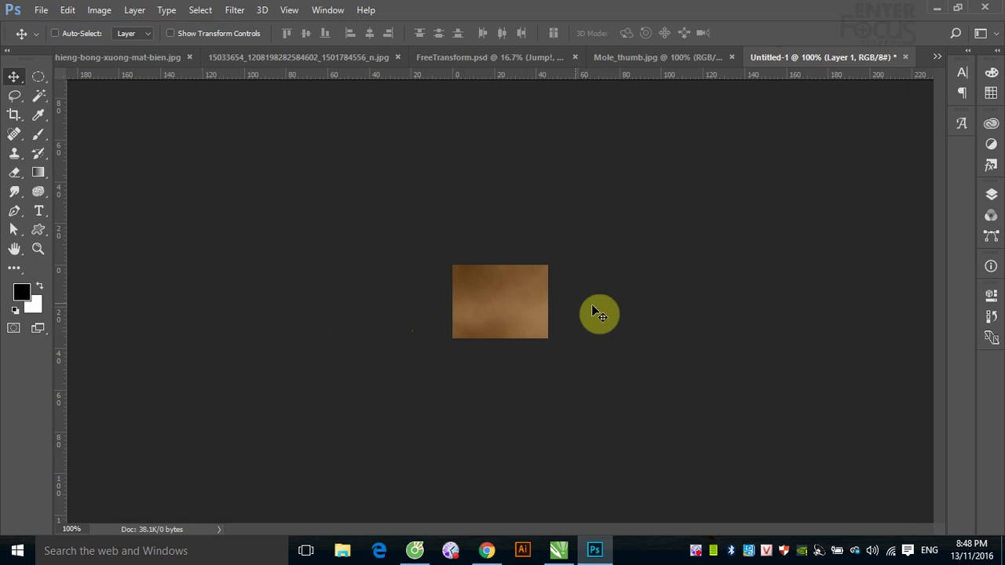
drag(448, 256, 619, 370)
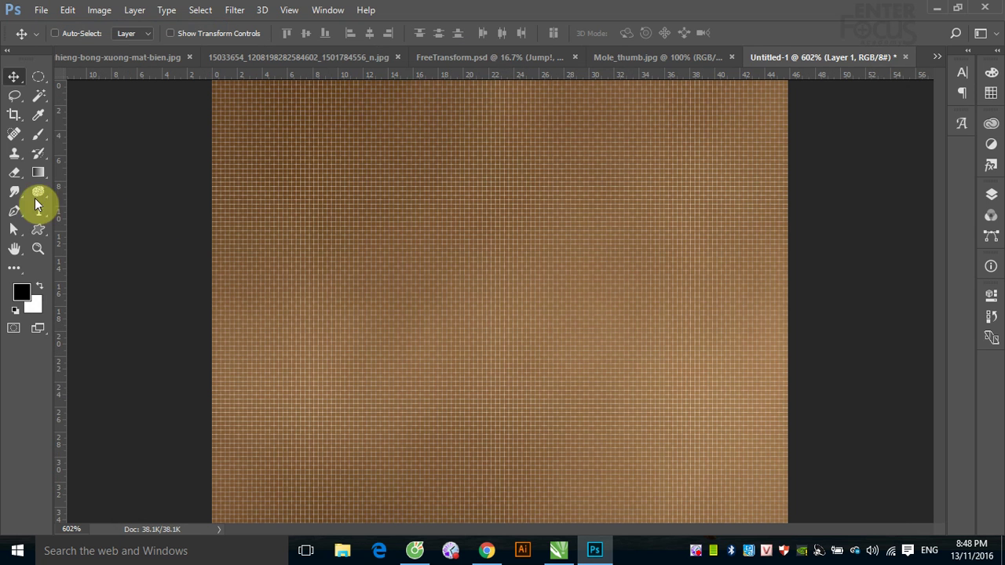
Sample a light brown foreground and darker brown background, then delete the pasted layer.
click(39, 116)
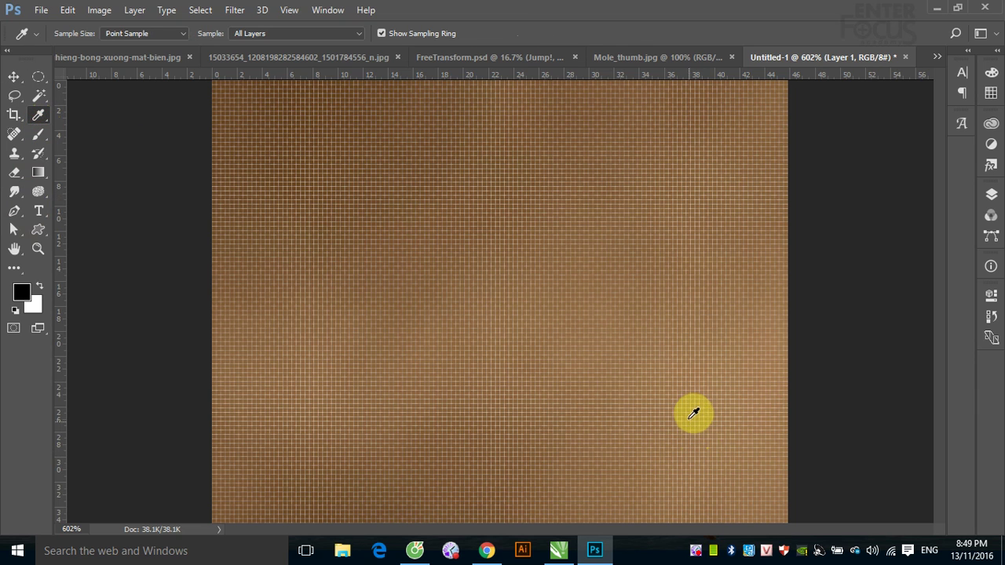
click(694, 412)
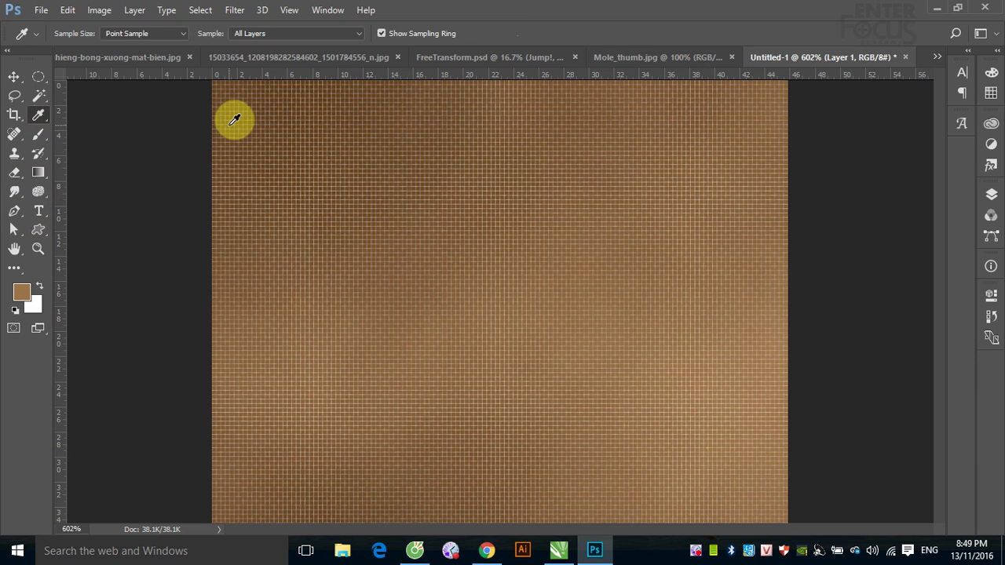
alt+click(253, 85)
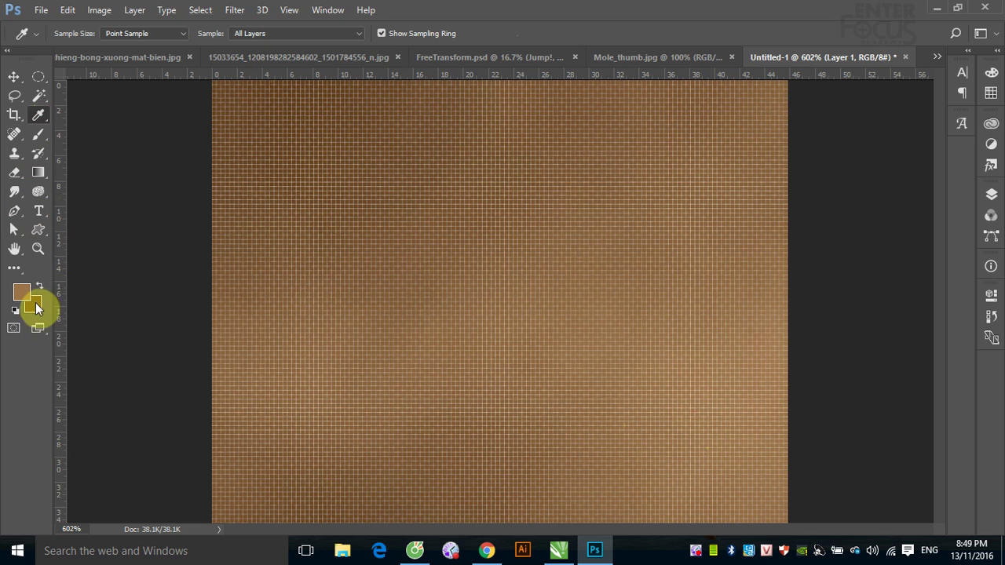
click(990, 196)
drag(838, 284, 949, 482)
key(ctrl+minus)
key(ctrl+minus)
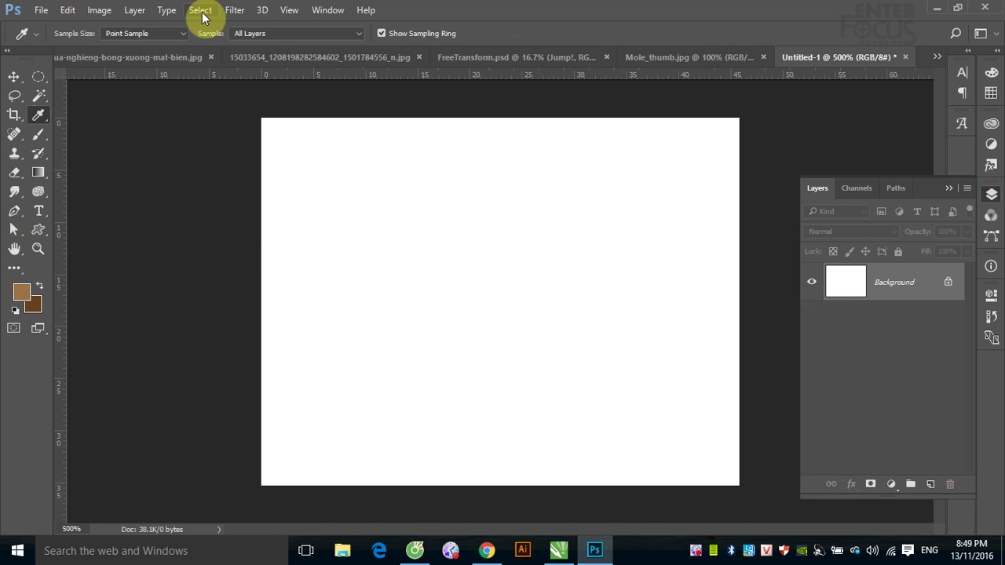
Fill the canvas with Render > Clouds, then reapply Clouds five more times for a new pattern.
click(235, 9)
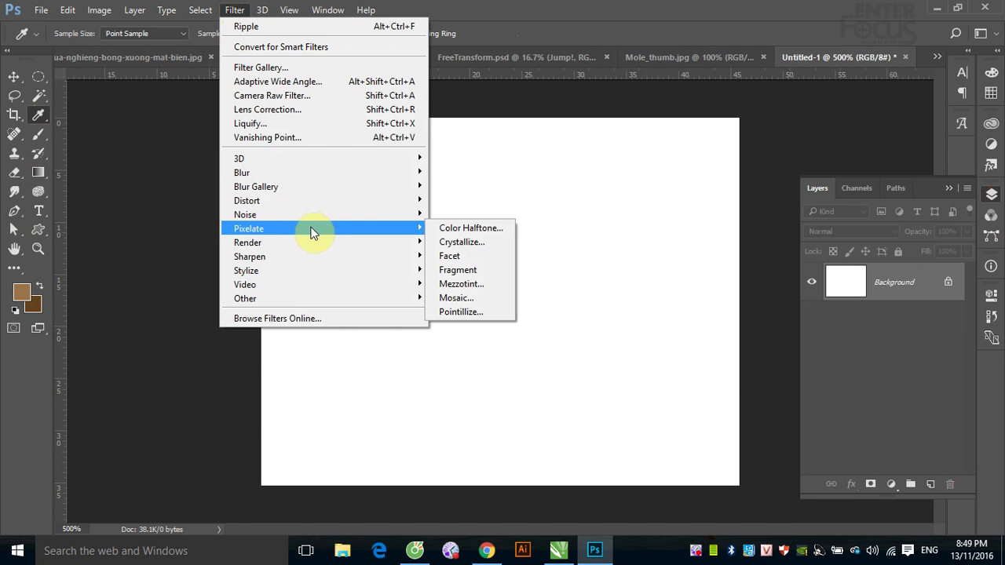
mouse_move(248, 243)
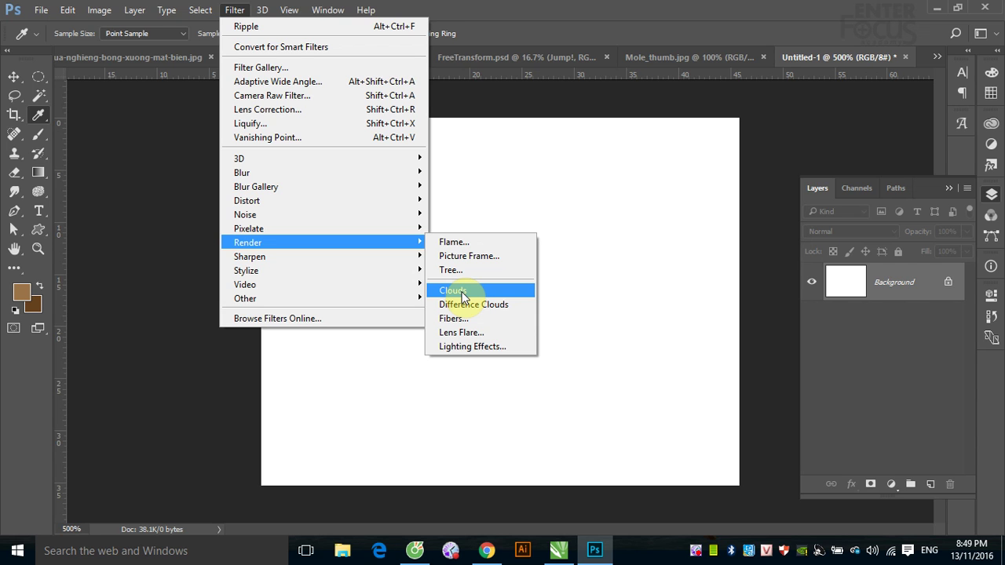
click(461, 292)
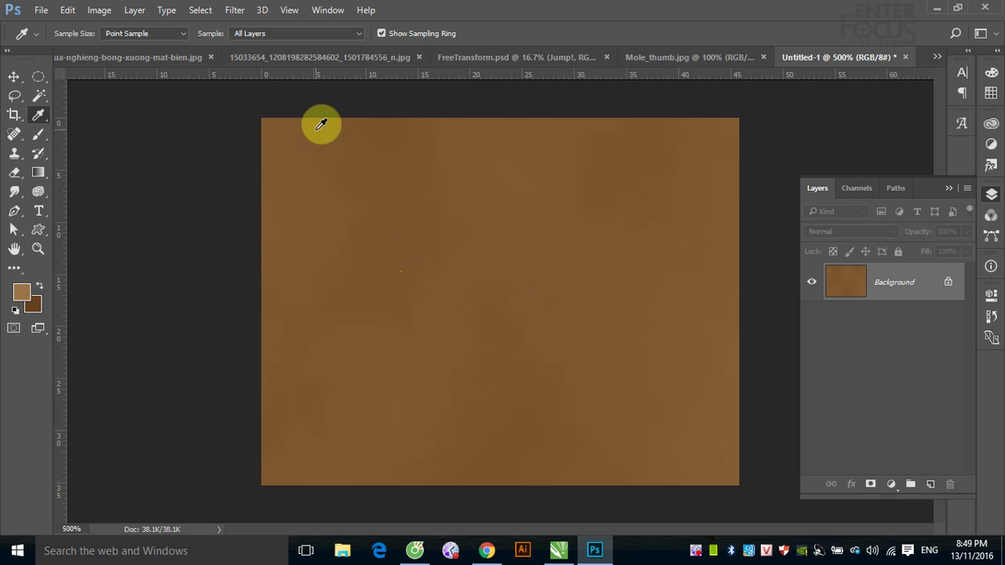
click(236, 11)
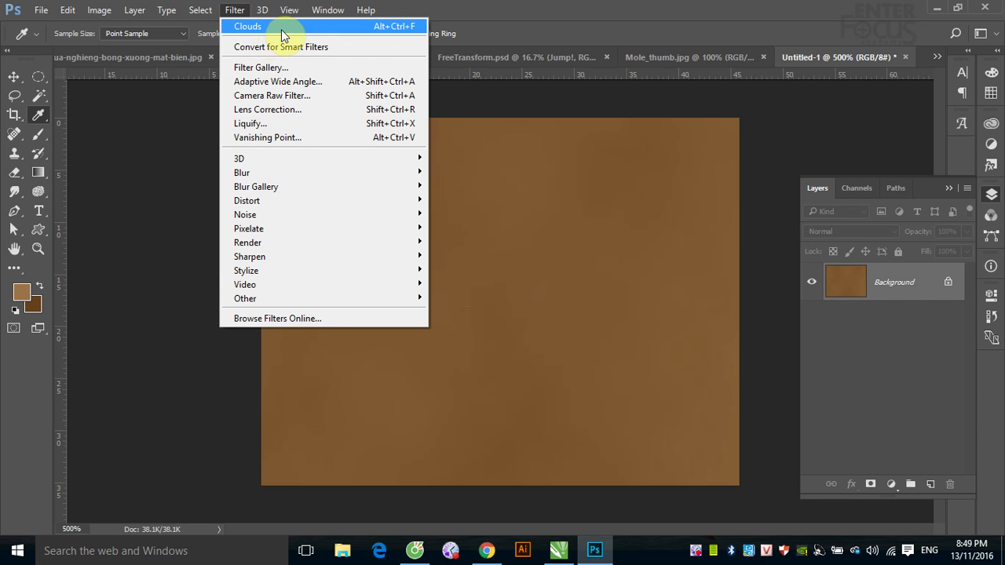
click(281, 30)
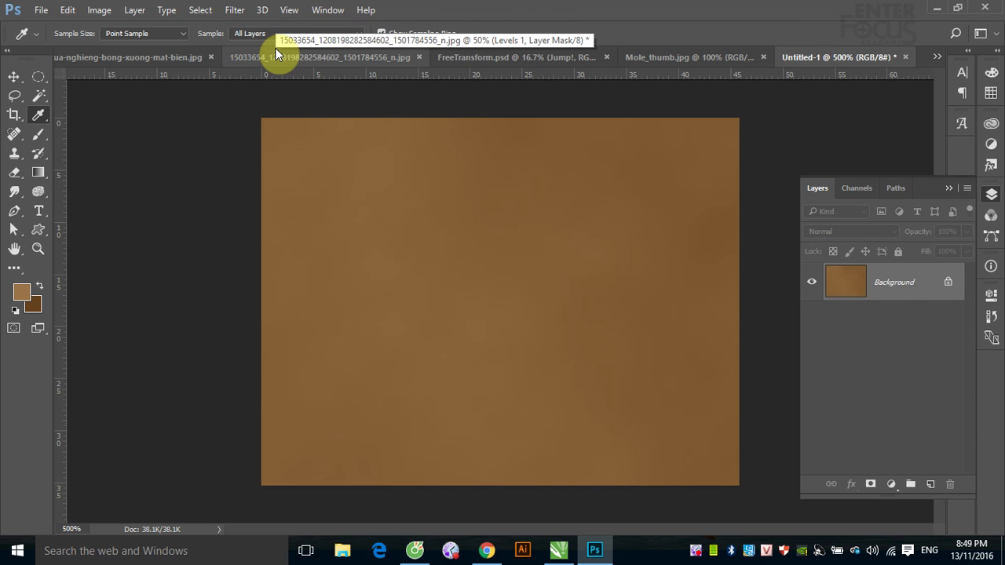
key(ctrl+f)
key(ctrl+f)
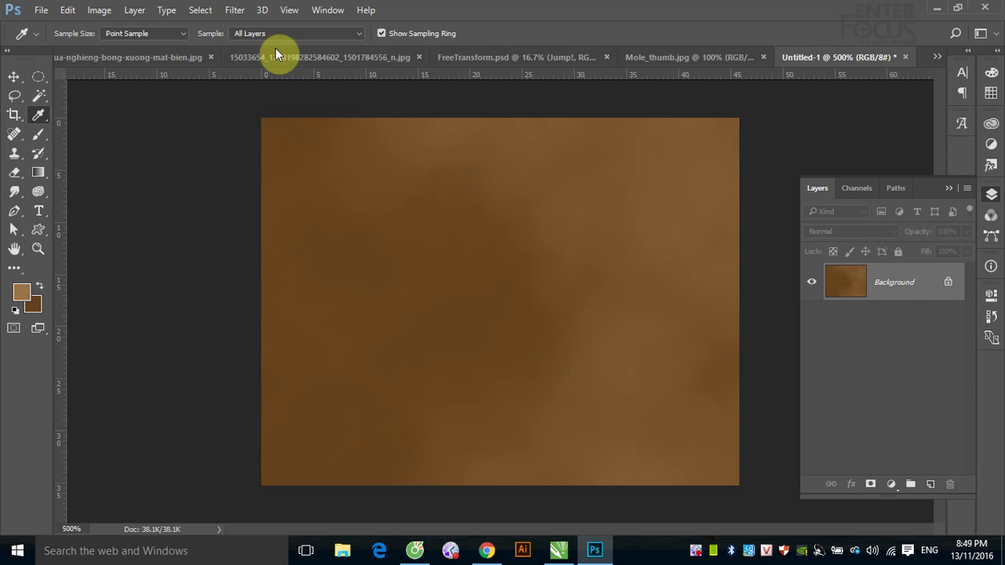
key(ctrl+f)
key(ctrl+f)
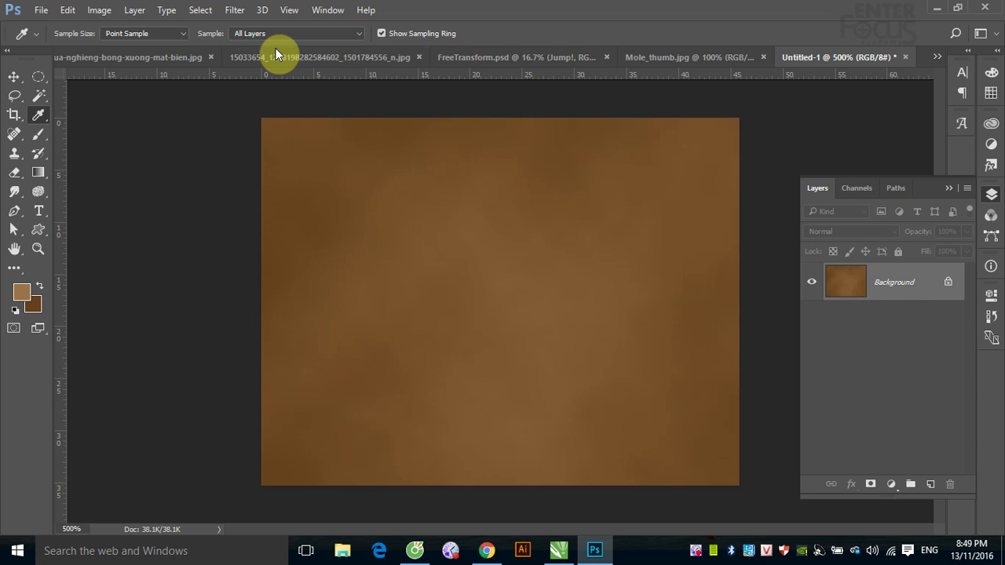
key(ctrl+f)
key(ctrl+f)
key(ctrl+f)
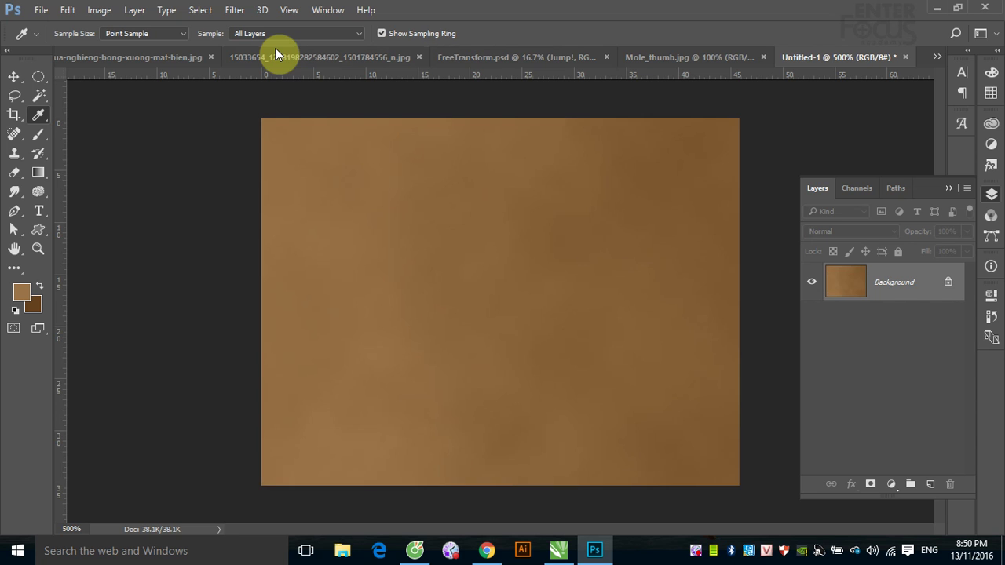
key(ctrl+f)
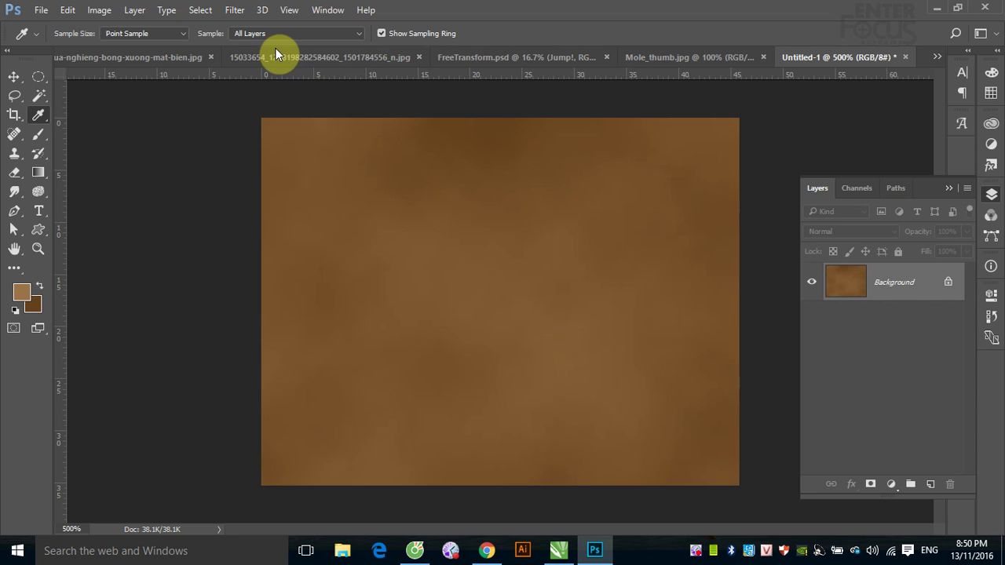
Check the tutorial's Add Noise and Mosaic steps in Chrome, then return to Photoshop.
click(487, 553)
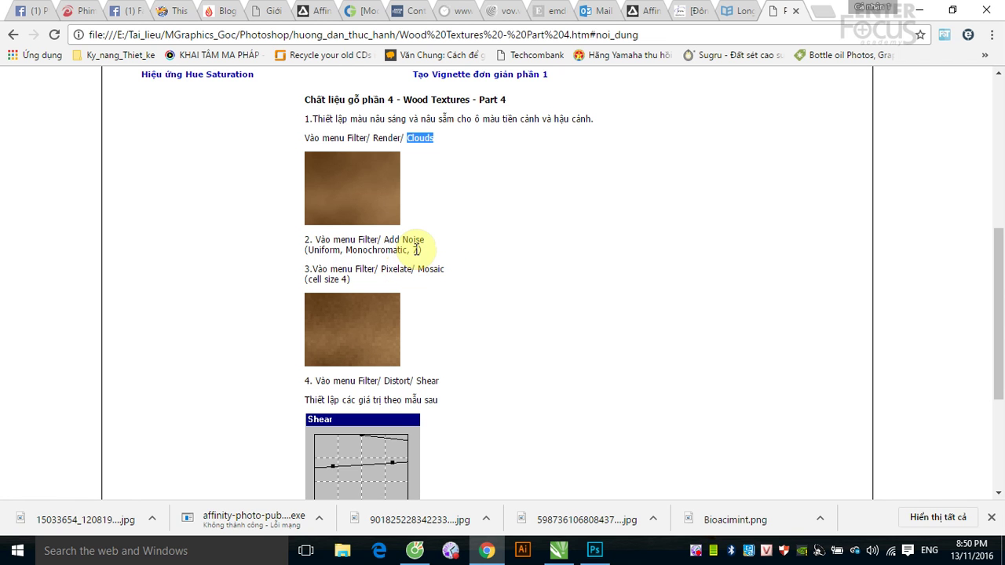
click(596, 552)
Add Uniform, Monochromatic noise at amount 7 to the clouds texture.
click(235, 9)
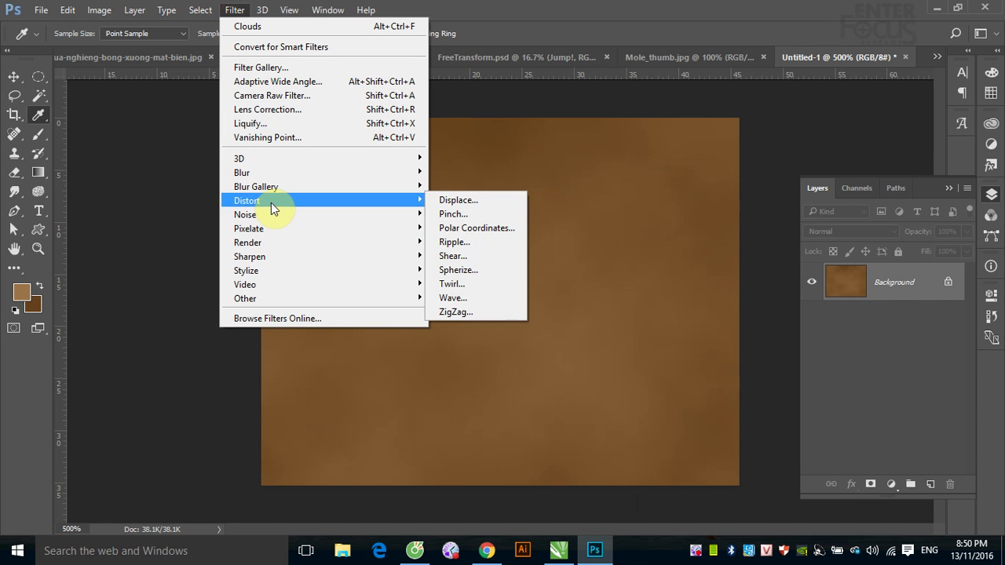
mouse_move(245, 215)
click(464, 215)
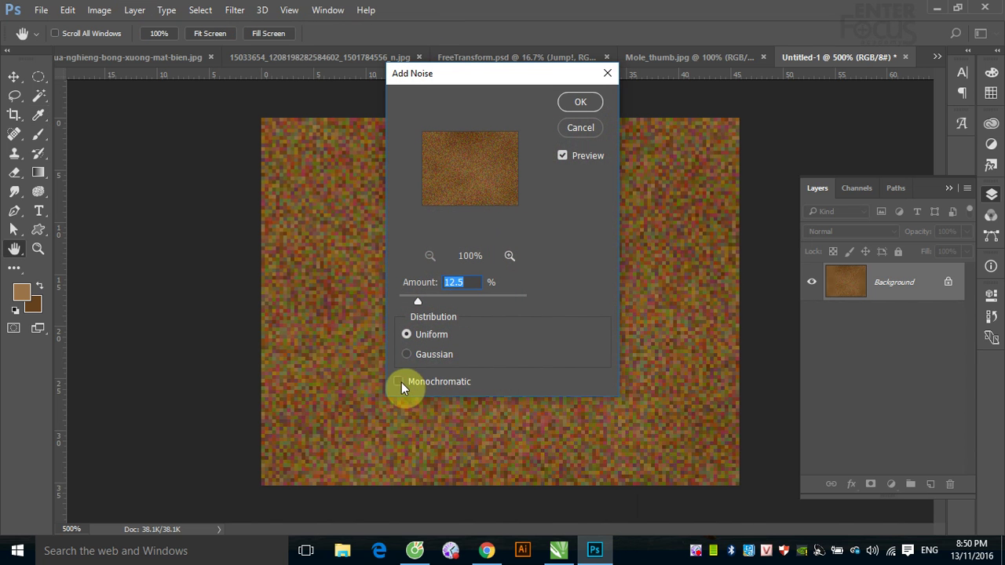
click(398, 382)
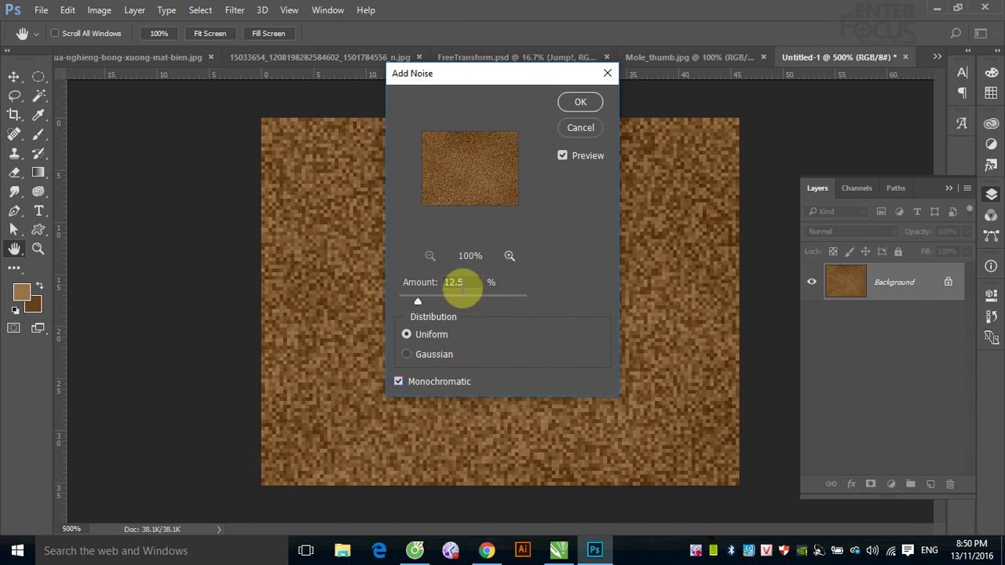
click(416, 284)
text(7)
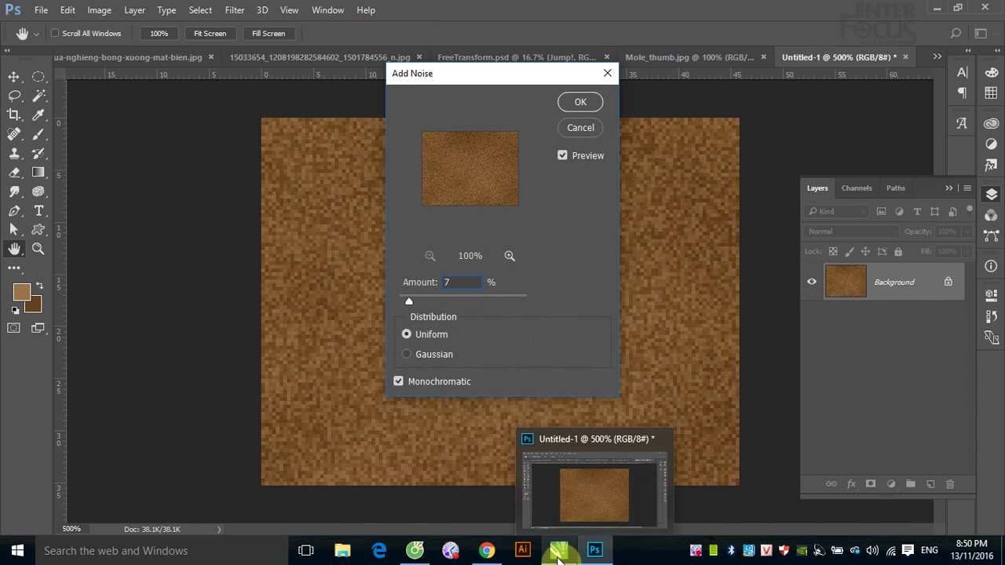
mouse_move(487, 550)
click(487, 478)
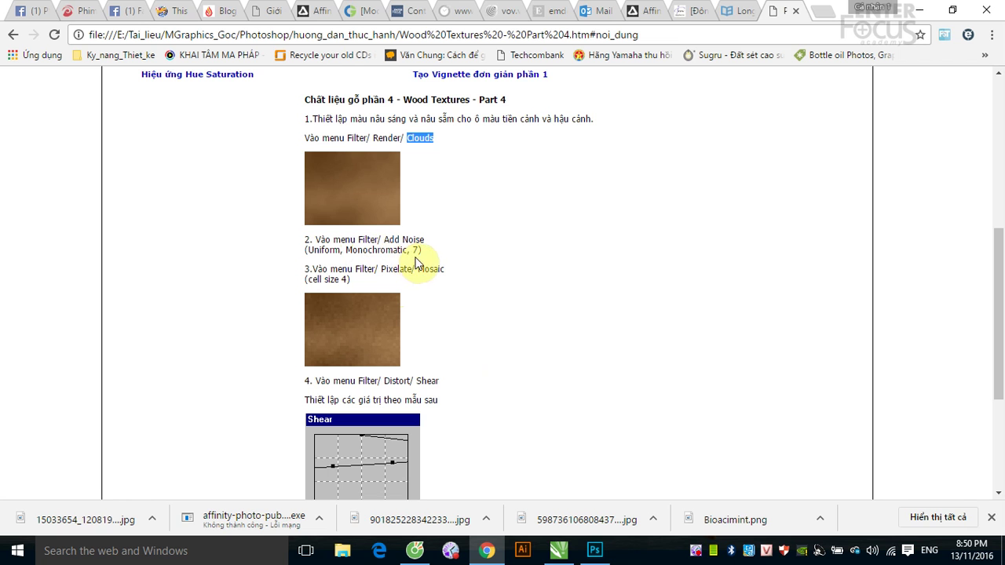
mouse_move(594, 550)
click(564, 502)
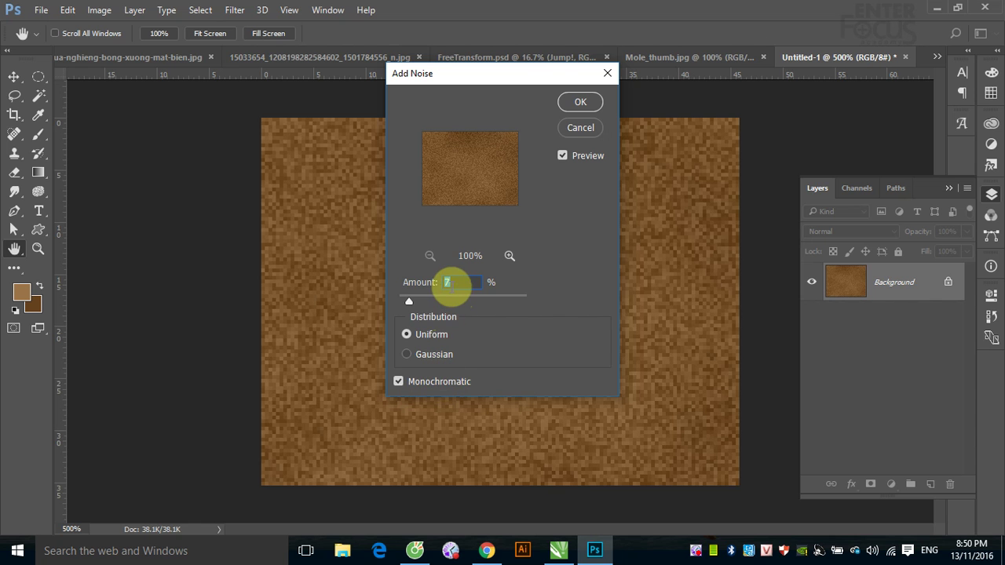
click(583, 102)
mouse_move(487, 550)
click(486, 516)
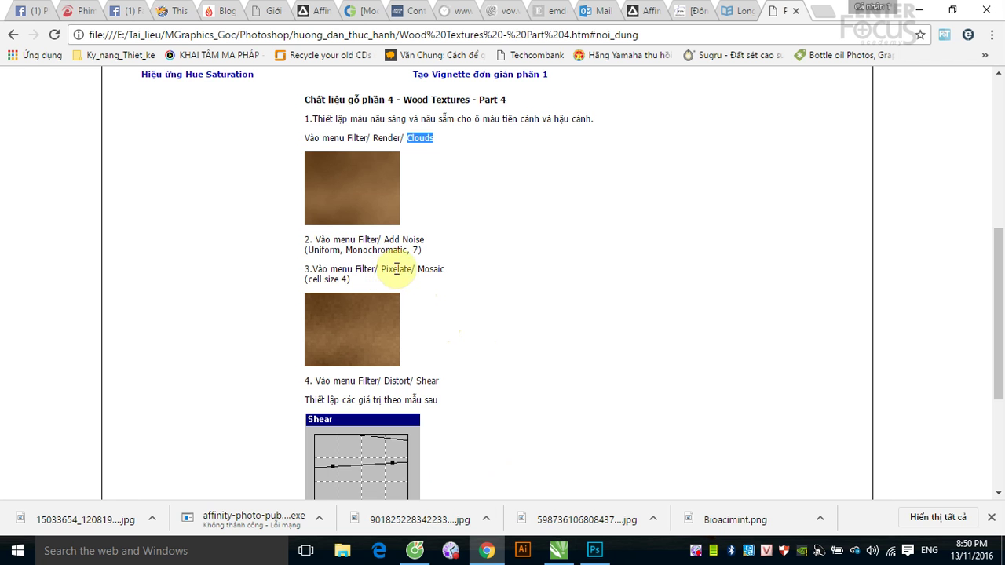
click(594, 549)
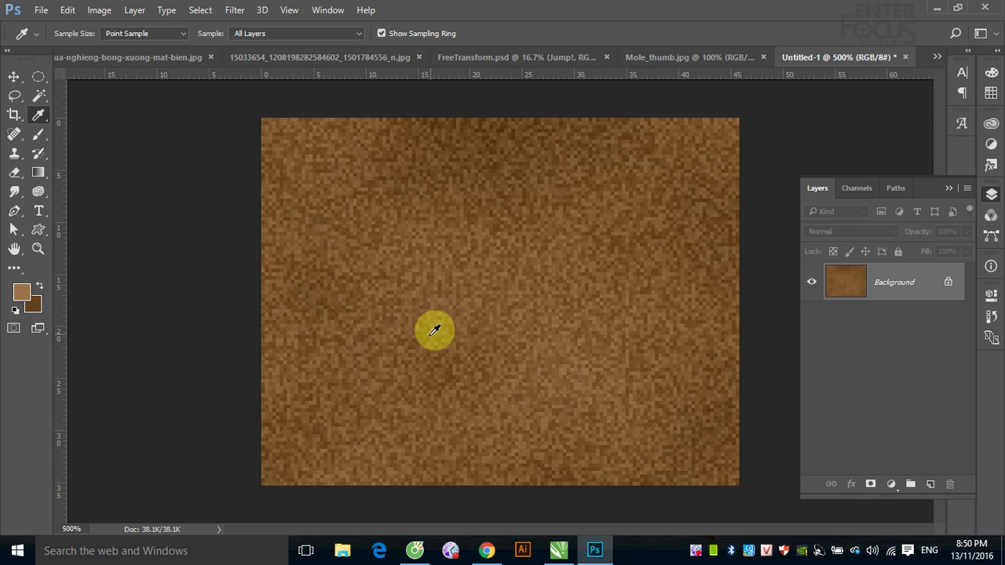
Pixelate the noisy brown texture with a Mosaic of cell size 4.
click(235, 9)
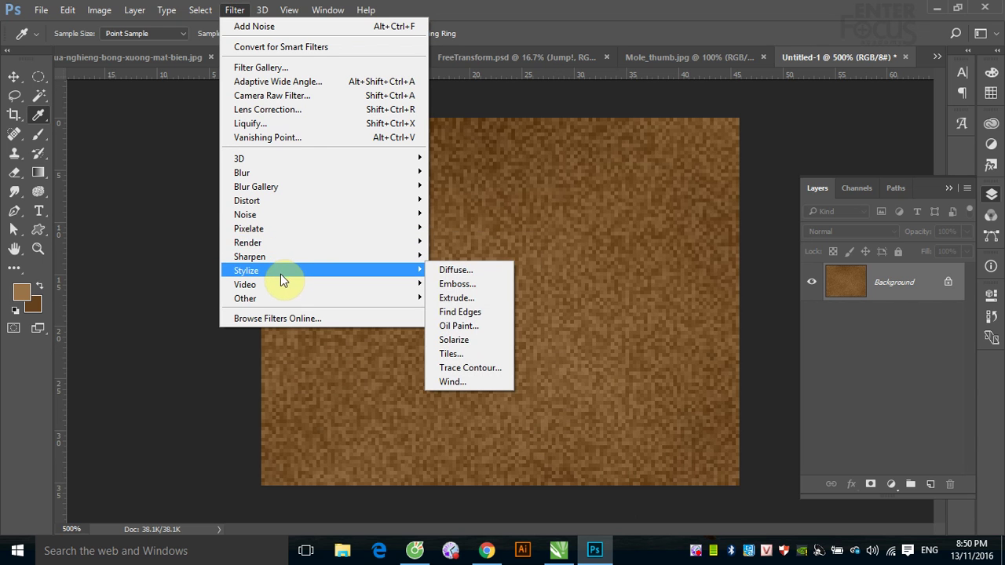
mouse_move(249, 228)
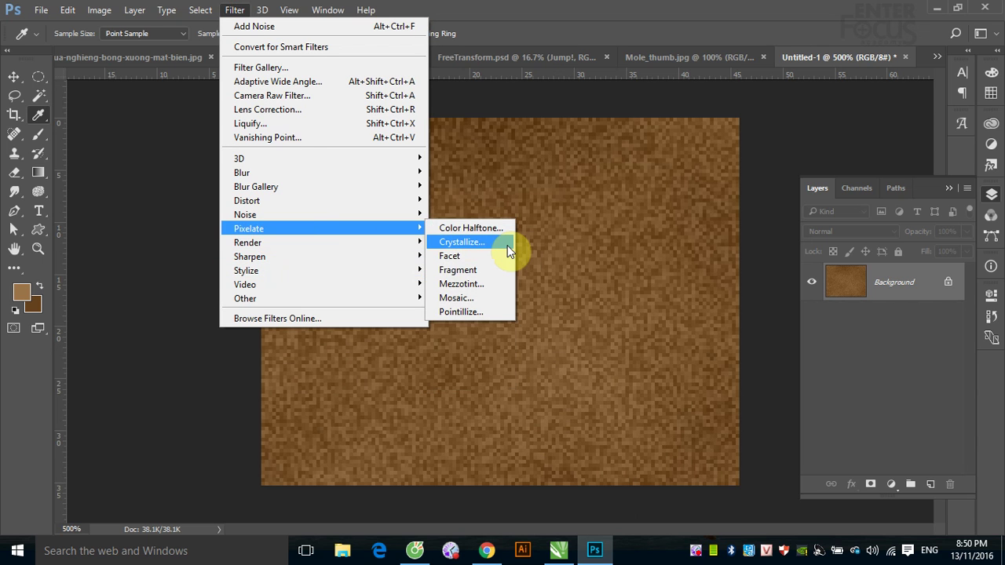
click(463, 298)
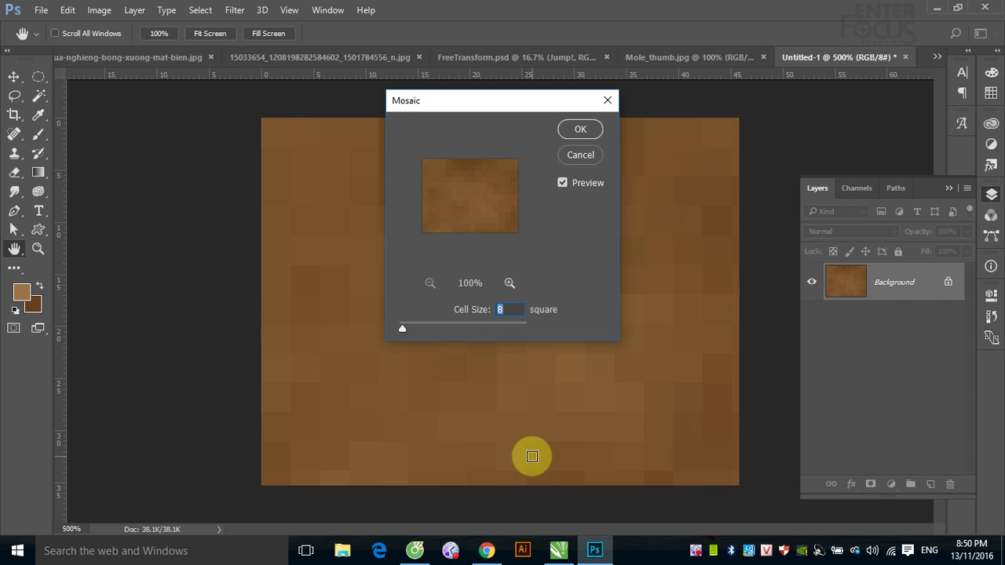
click(486, 550)
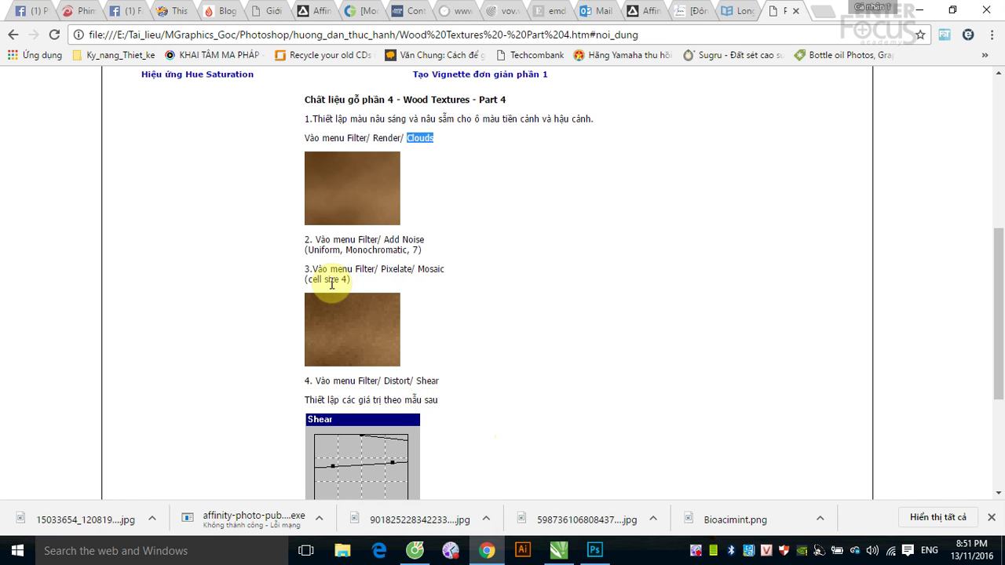
click(587, 541)
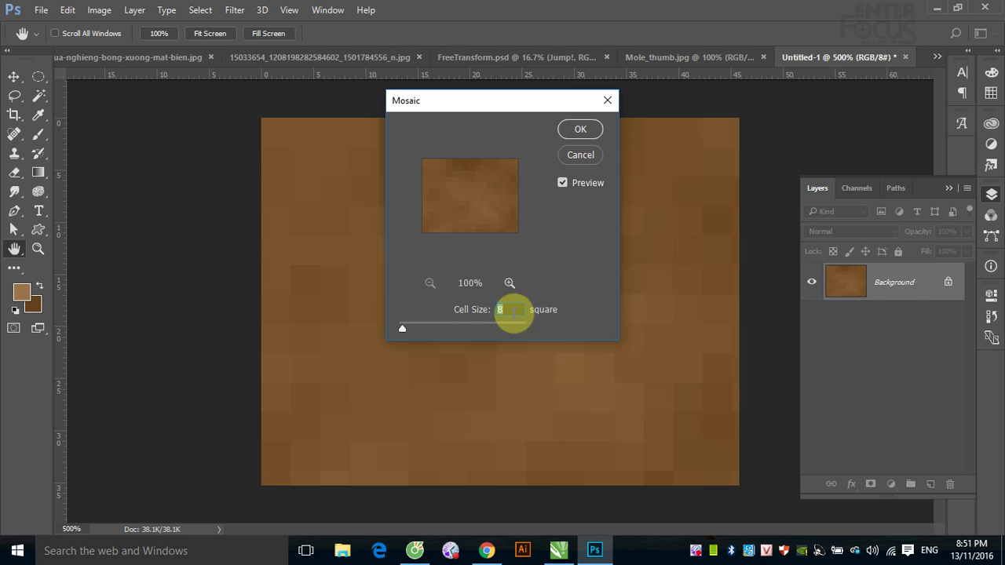
text(4)
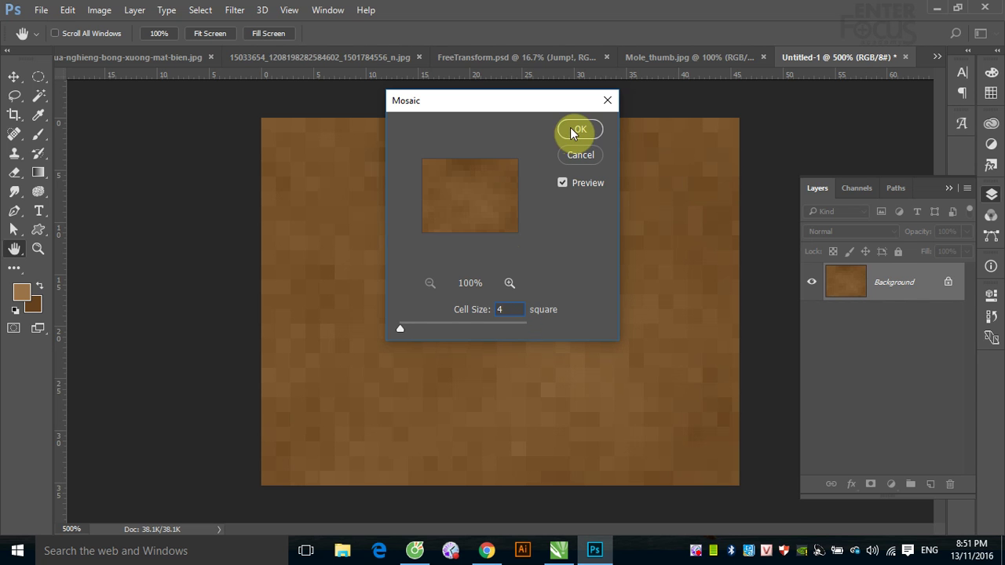
click(577, 130)
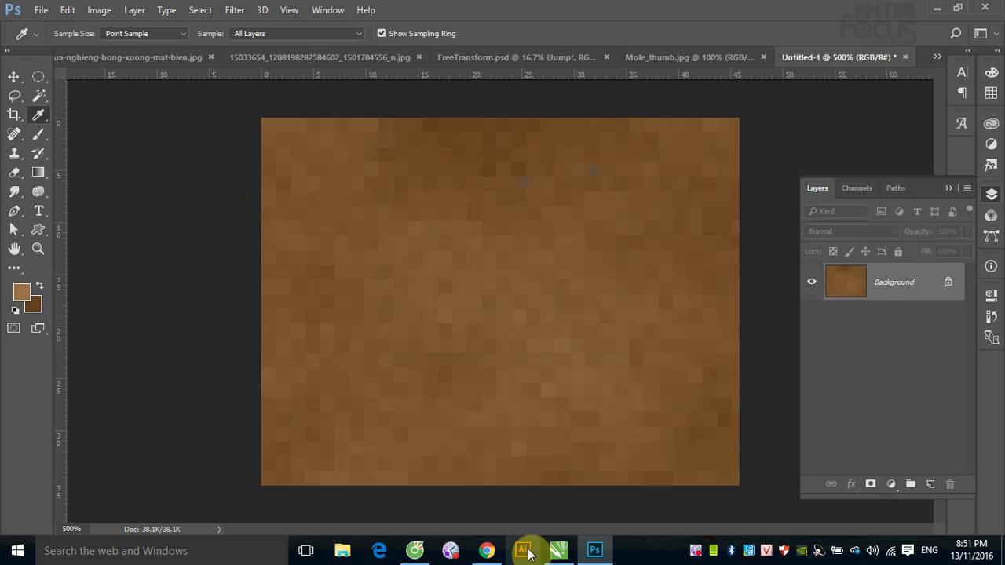
click(487, 547)
Scroll the tutorial to the Shear step, then return to Photoshop's Filter > Distort menu.
scroll(360, 411, down, 2)
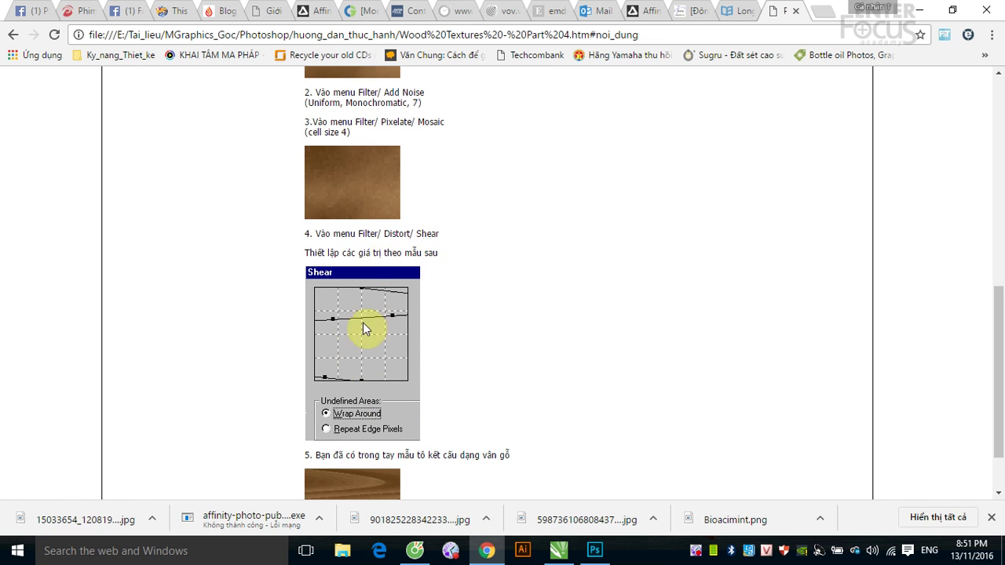
click(595, 549)
click(237, 11)
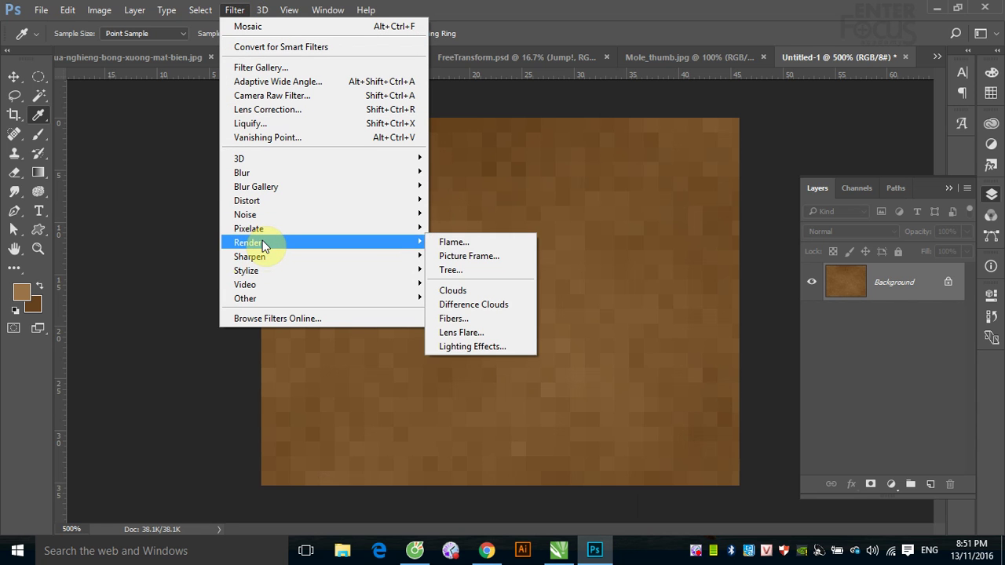
mouse_move(246, 200)
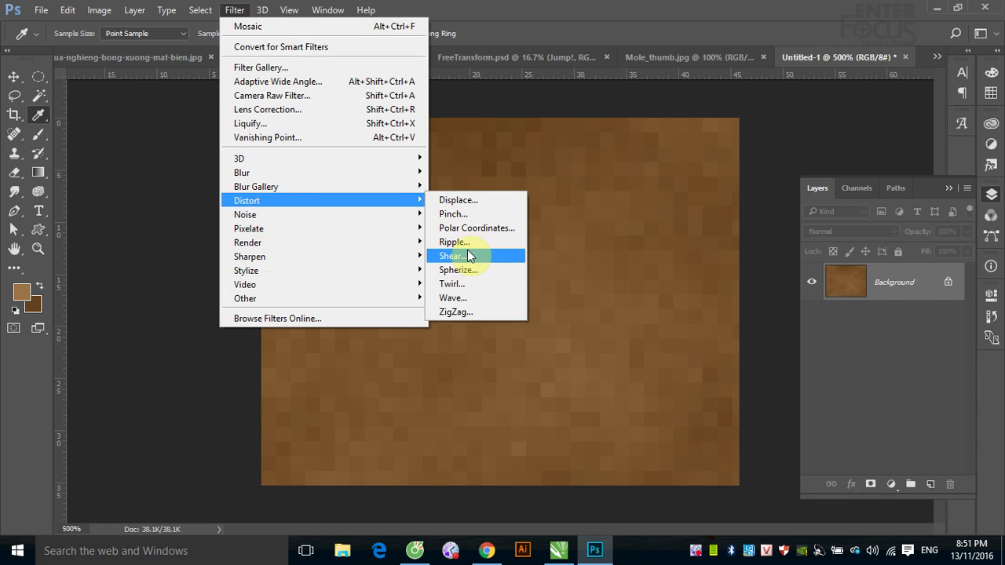
click(467, 256)
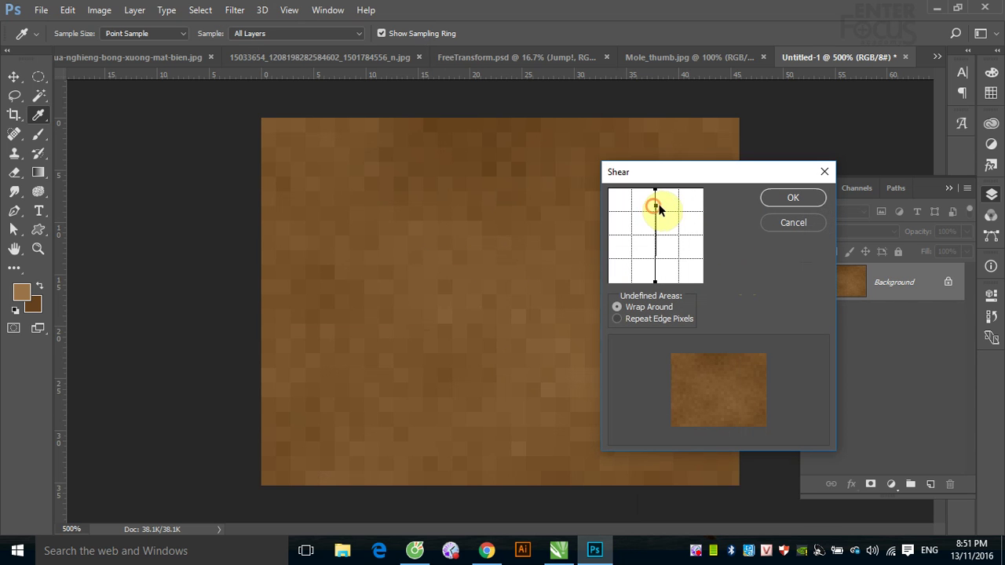
drag(652, 209, 695, 202)
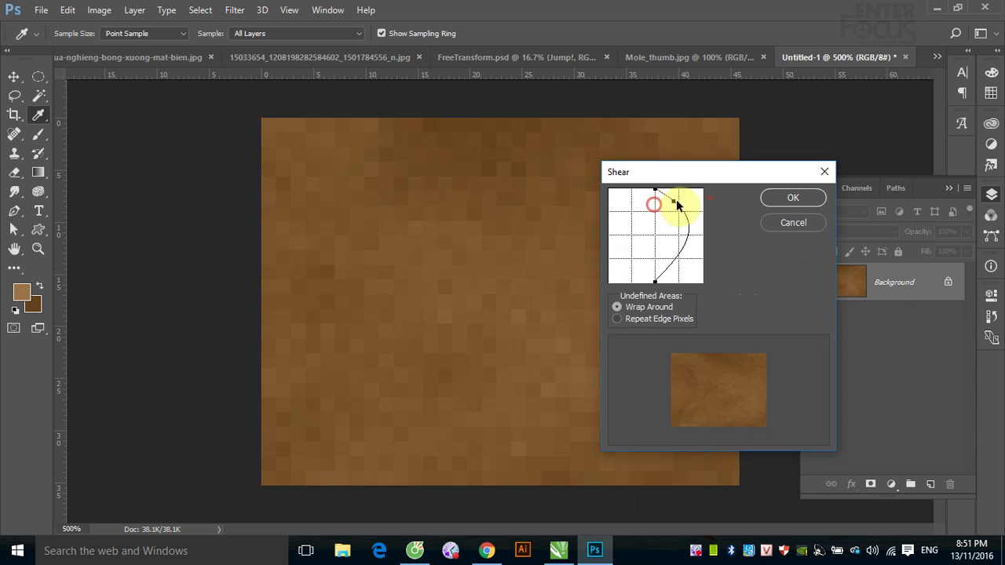
drag(696, 272, 584, 245)
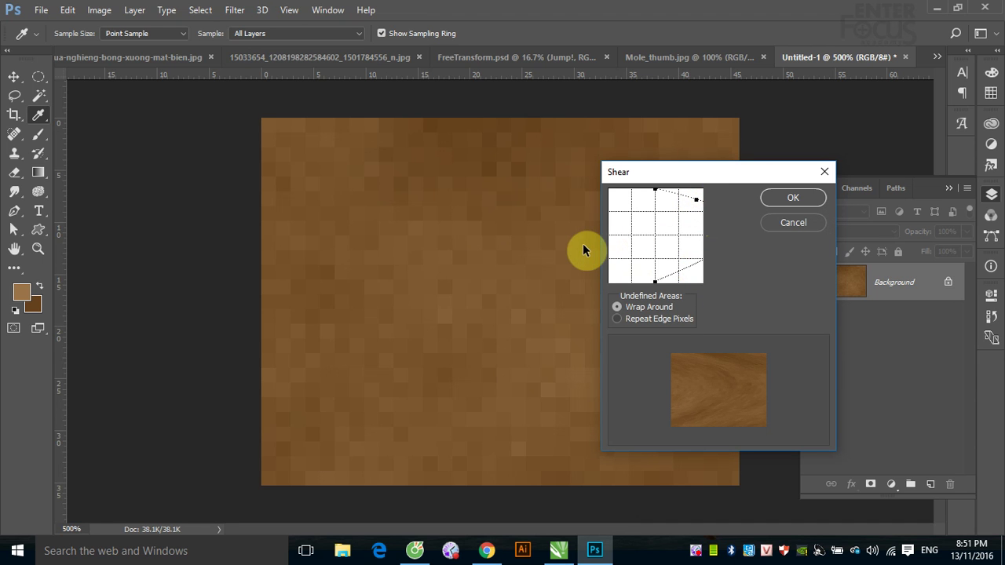
drag(691, 269, 588, 249)
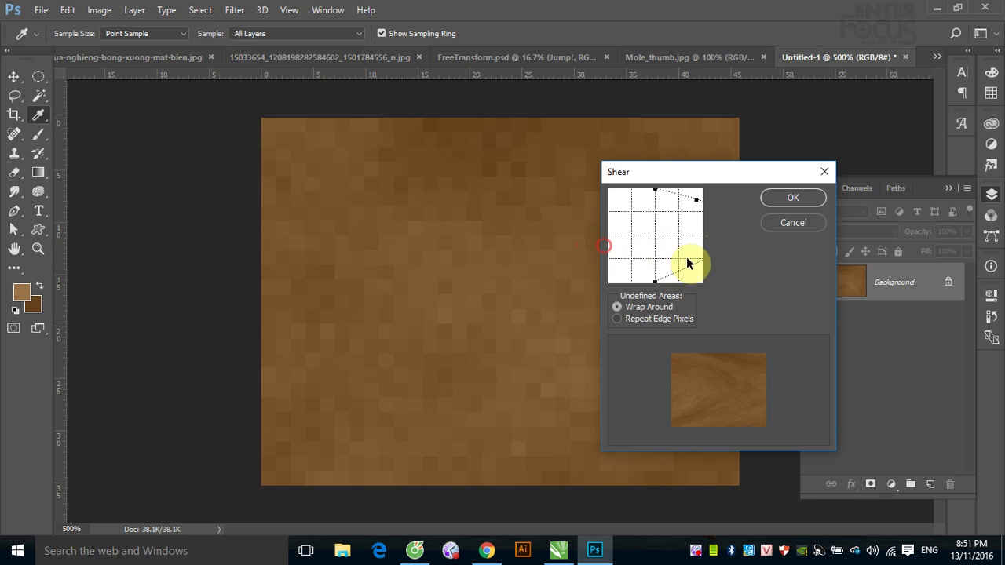
drag(693, 269, 641, 233)
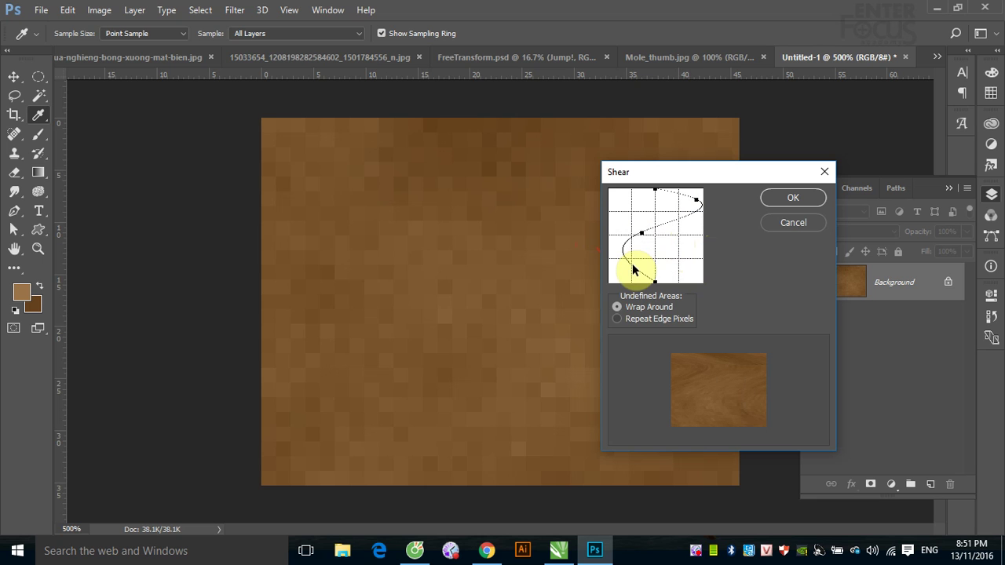
drag(633, 268, 695, 255)
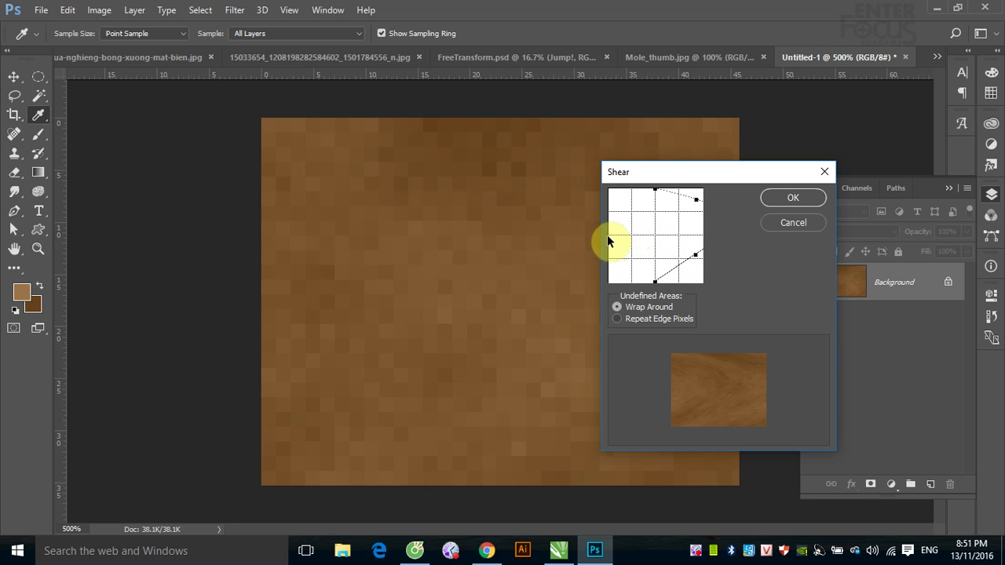
drag(640, 233, 614, 240)
drag(696, 256, 620, 245)
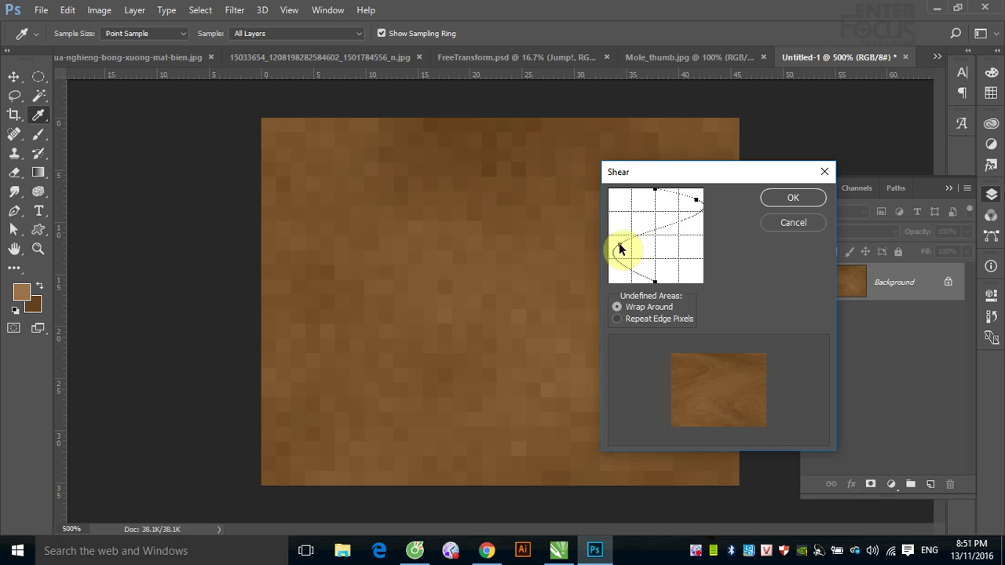
mouse_move(676, 220)
mouse_down()
mouse_move(681, 239)
mouse_move(692, 239)
mouse_move(670, 236)
mouse_up()
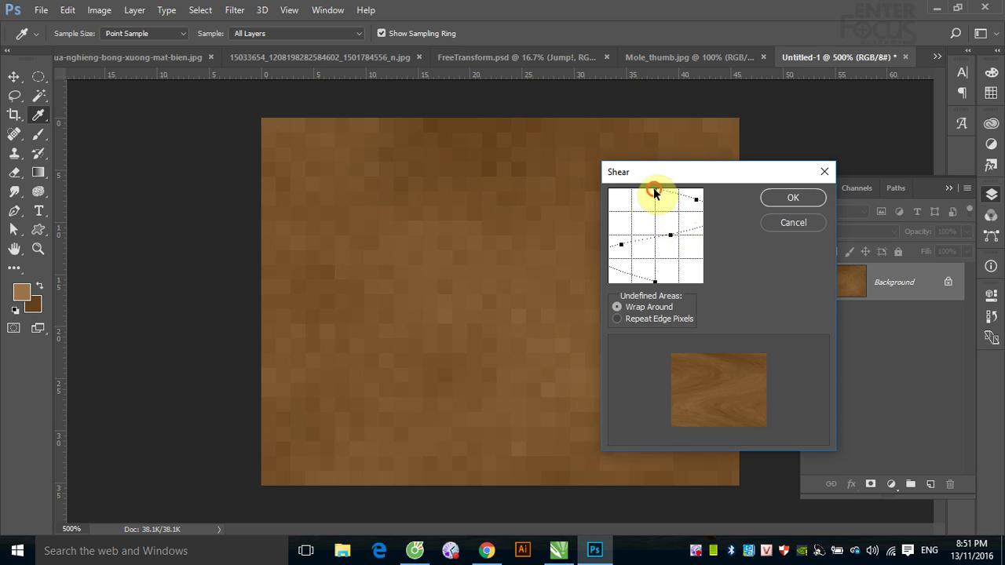
drag(653, 192, 632, 196)
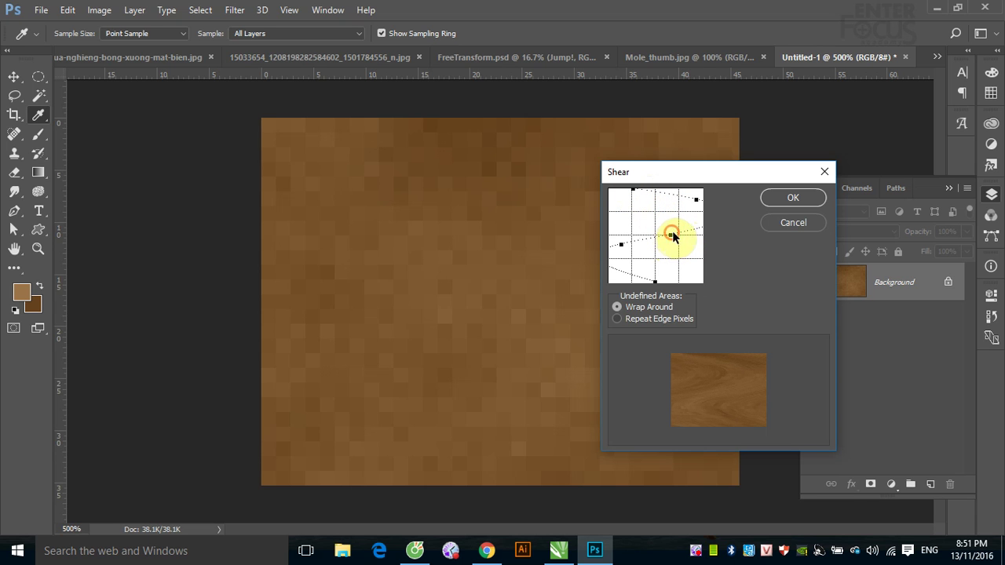
drag(673, 237, 687, 226)
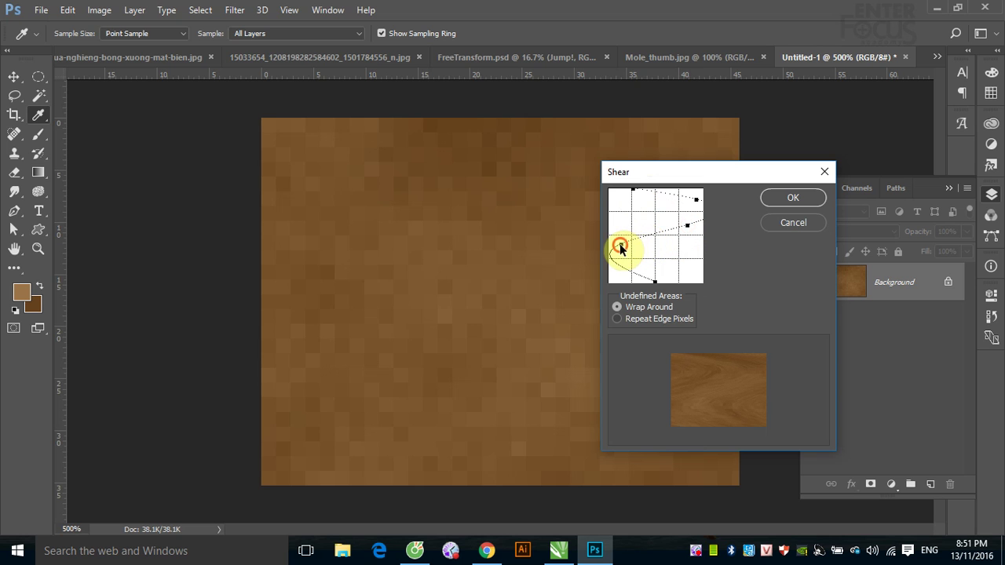
drag(620, 248, 652, 237)
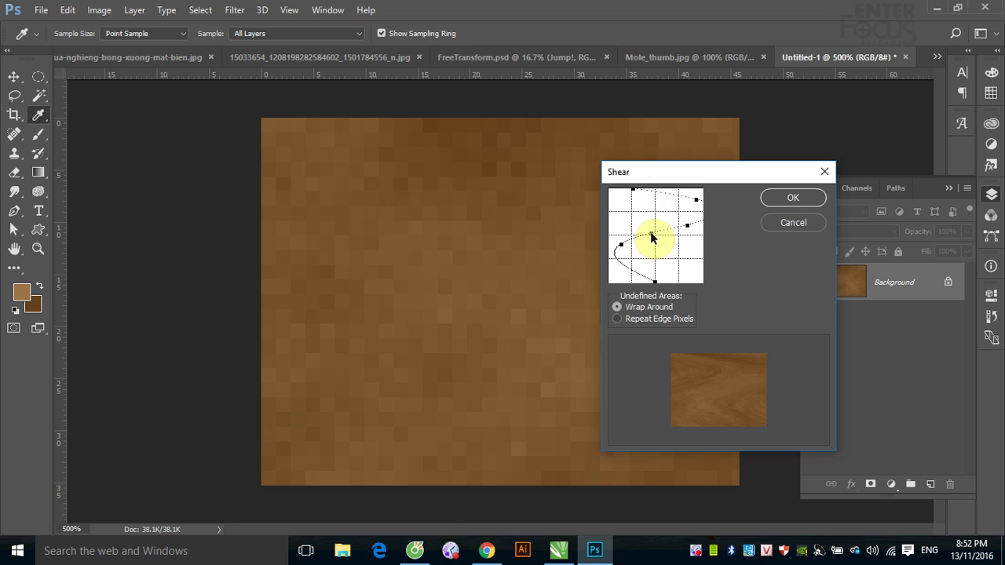
drag(652, 237, 645, 232)
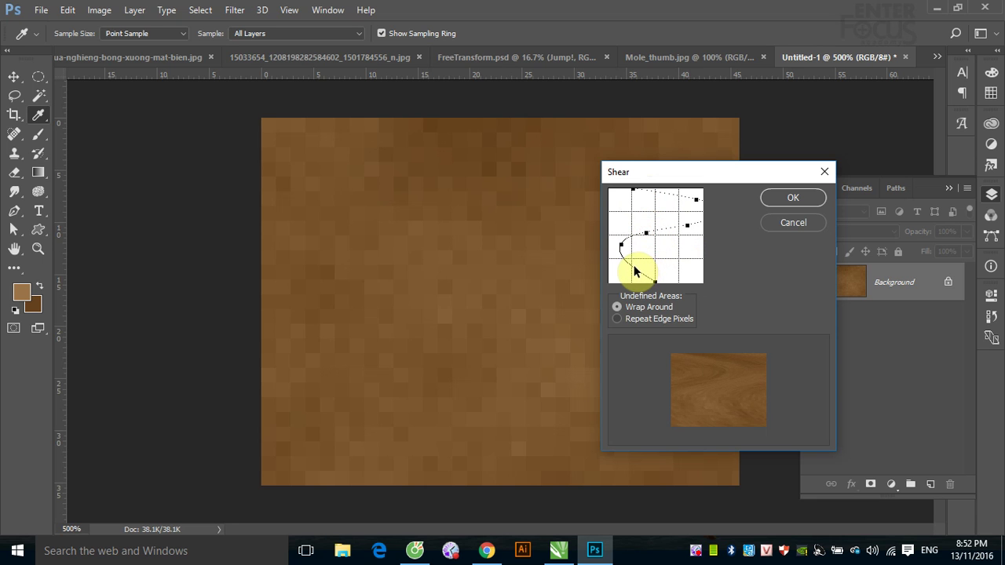
mouse_move(636, 271)
mouse_down()
mouse_move(674, 263)
mouse_move(628, 277)
mouse_up()
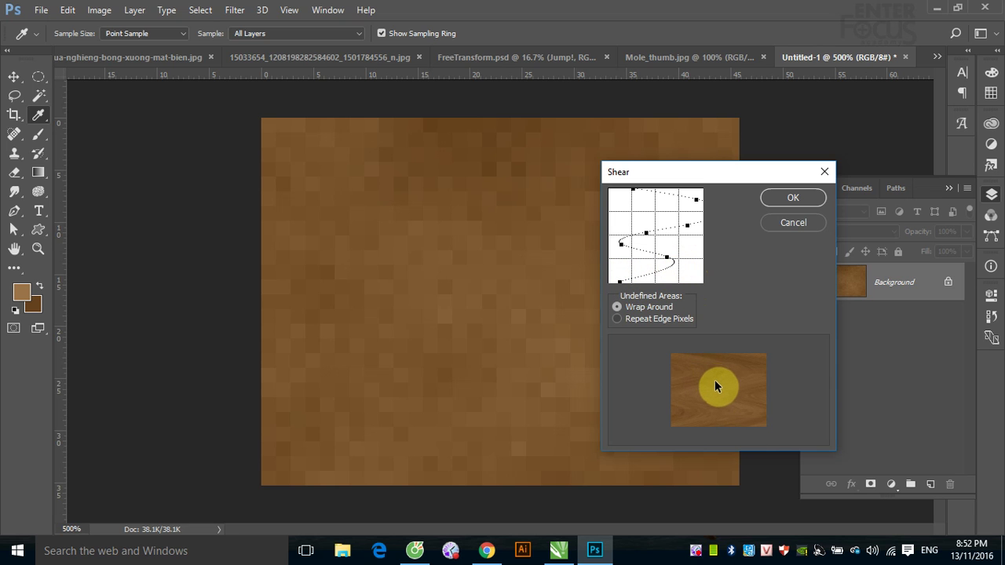
drag(711, 378, 699, 399)
click(791, 221)
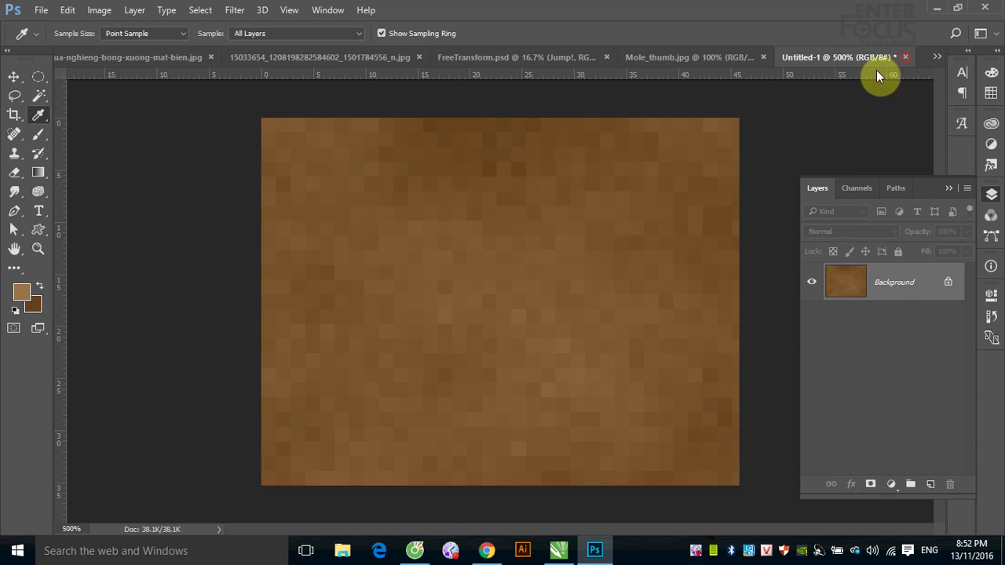
Close Untitled-1 without saving and bring the Chrome tutorial page back to front.
click(905, 57)
click(505, 218)
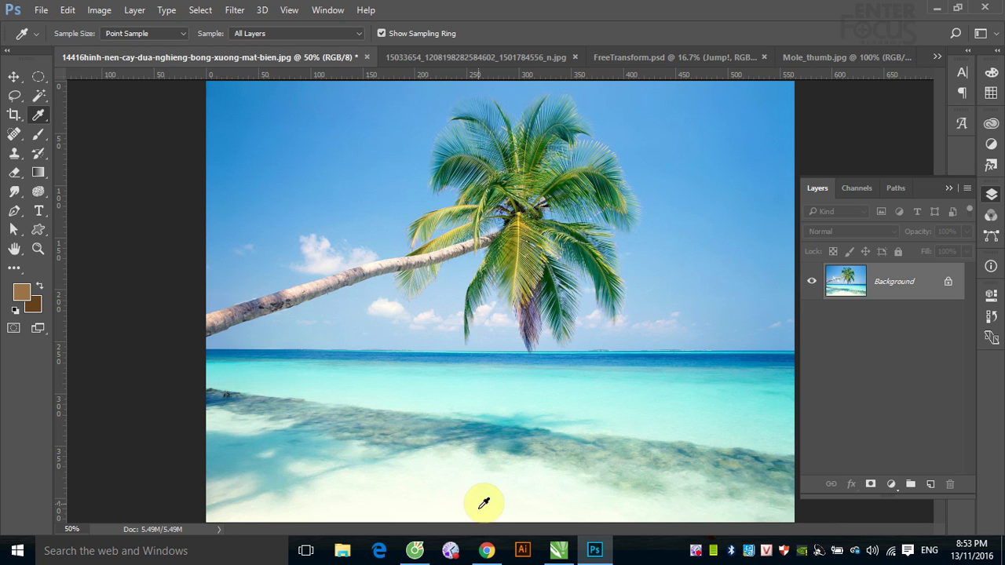
click(486, 550)
Open the Flame Effect tutorial from the MGraphics list and scroll back to its top.
scroll(463, 219, up, 5)
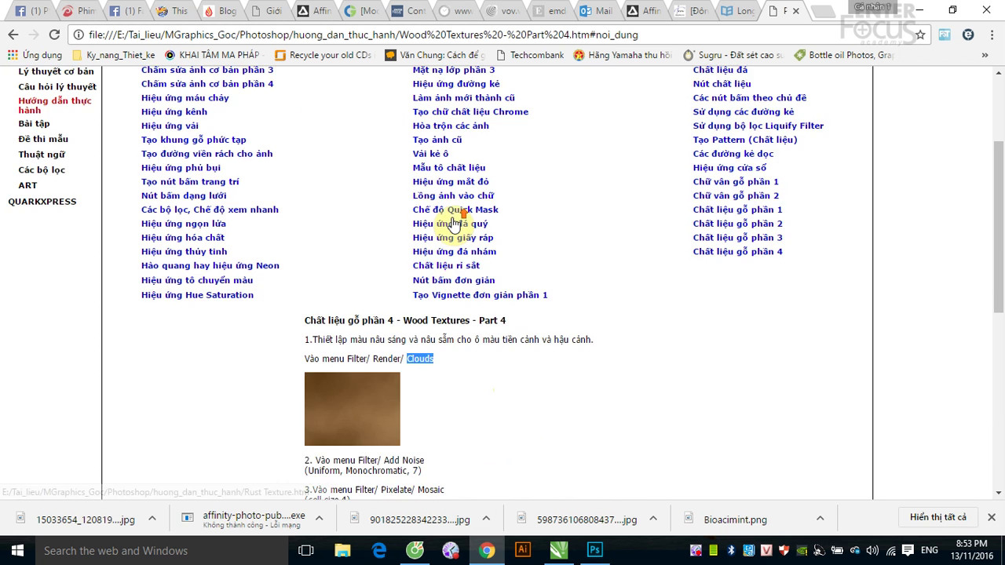
scroll(448, 224, up, 1)
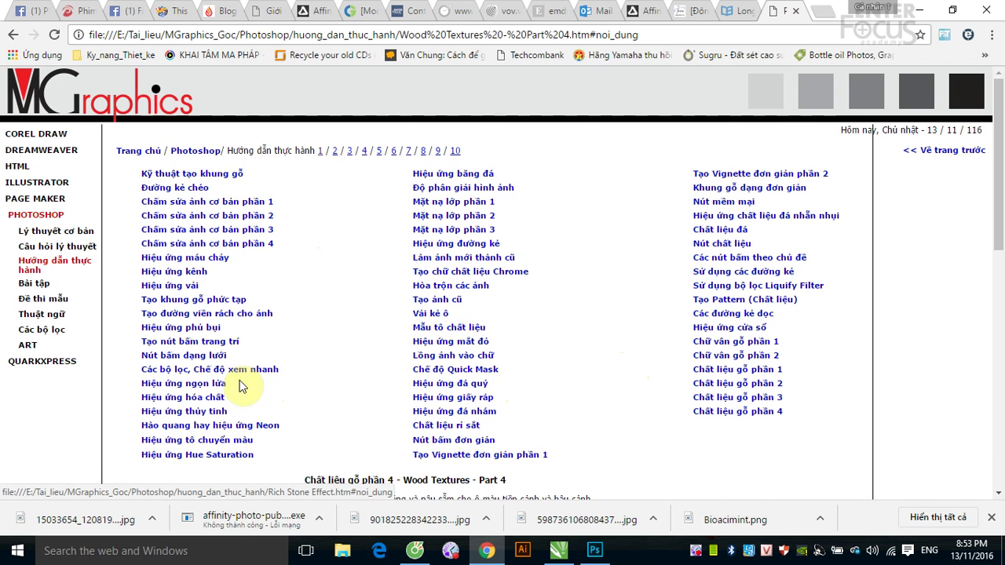
click(216, 385)
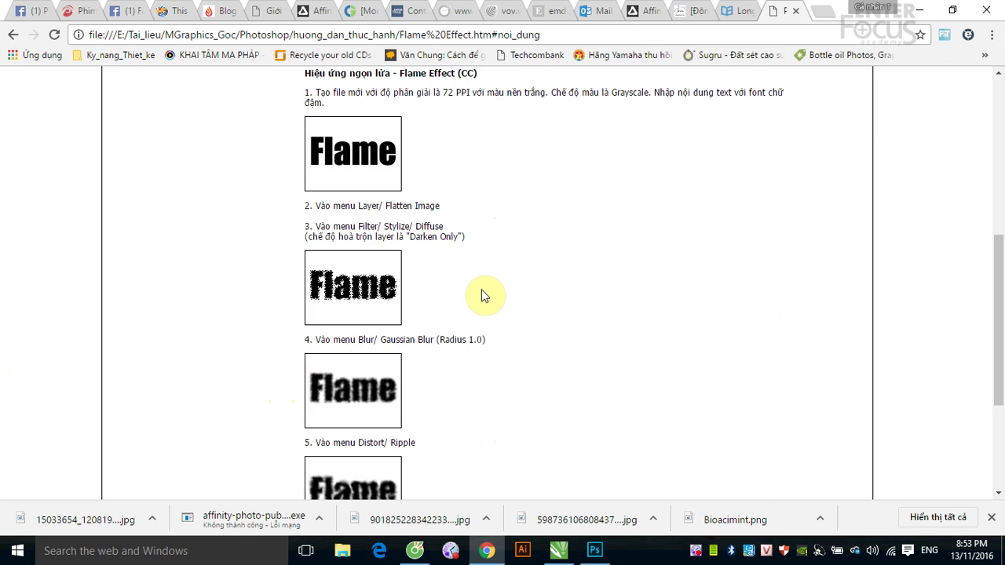
scroll(433, 289, down, 3)
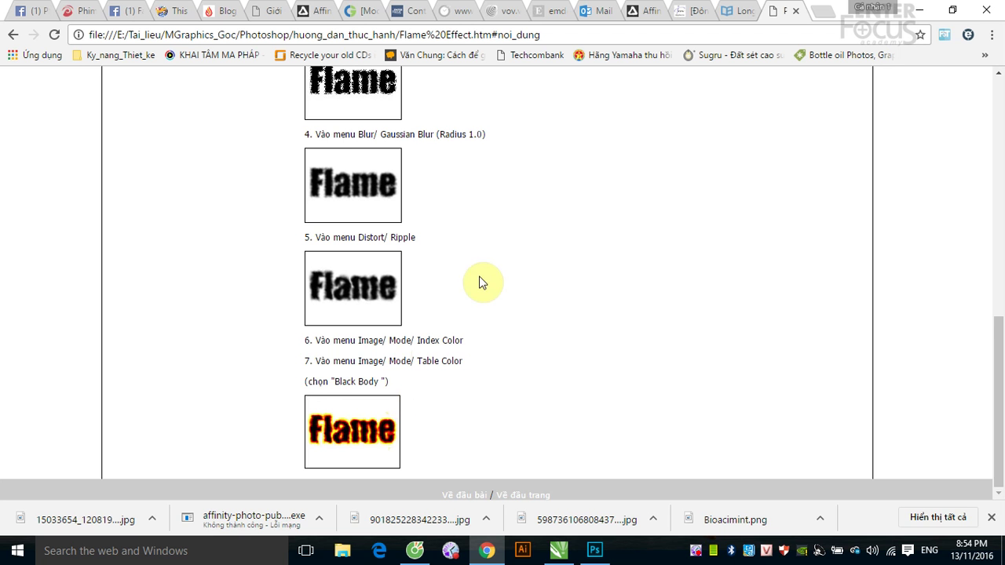
scroll(471, 236, up, 5)
scroll(470, 235, up, 2)
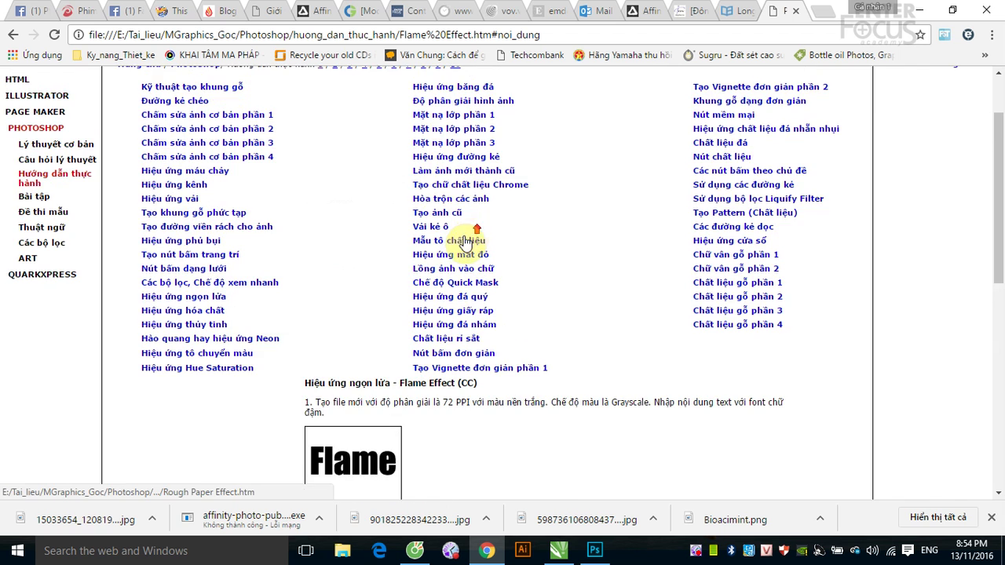
scroll(252, 230, up, 1)
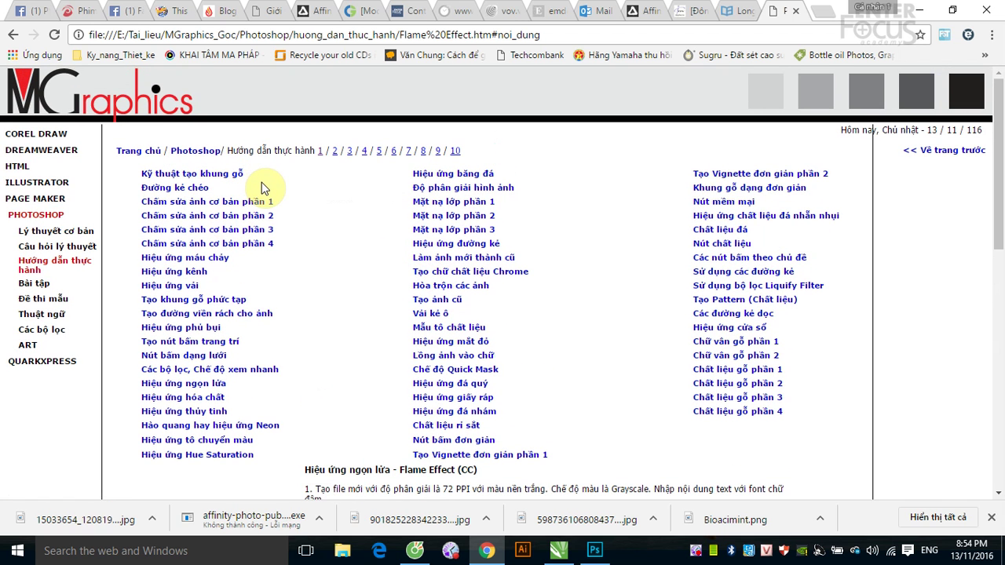
Open the local photoshop.htm page and look through the basic theory questions section.
key(ctrl+o)
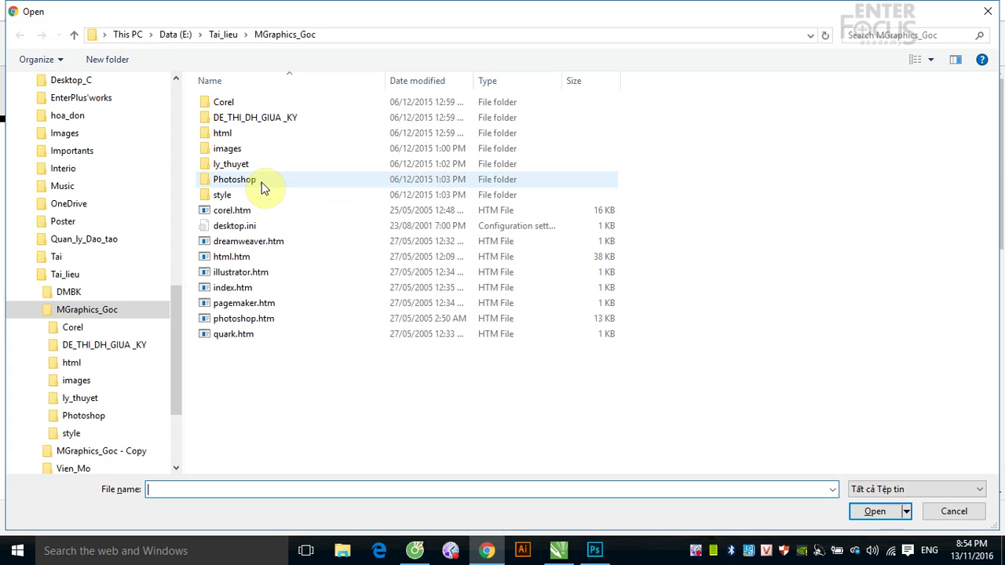
double_click(228, 319)
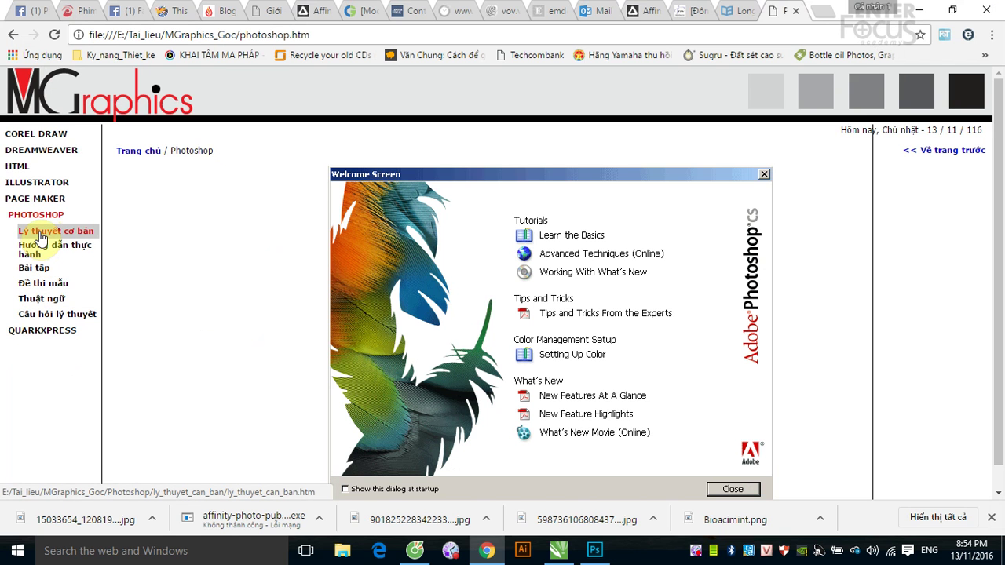
click(42, 233)
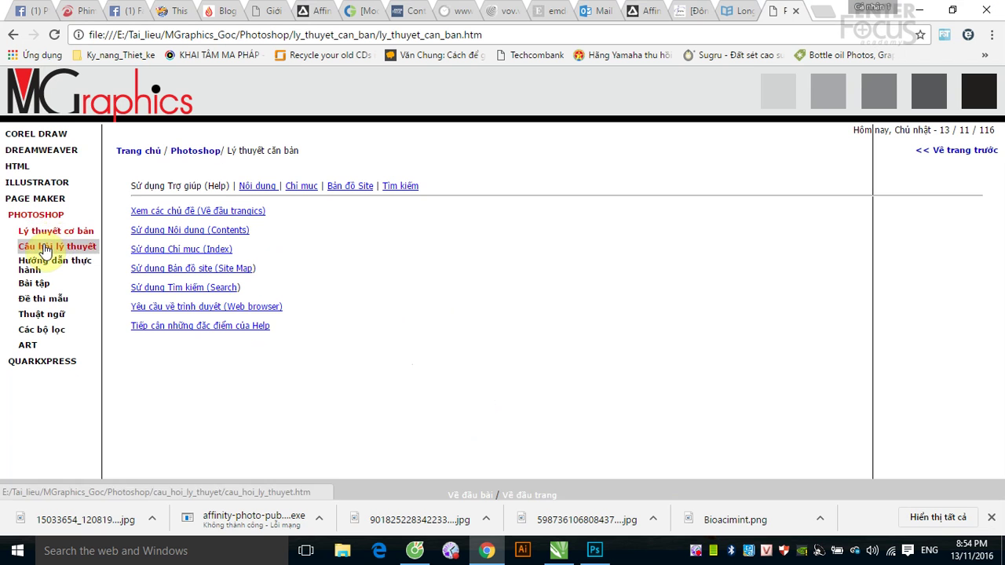
click(44, 248)
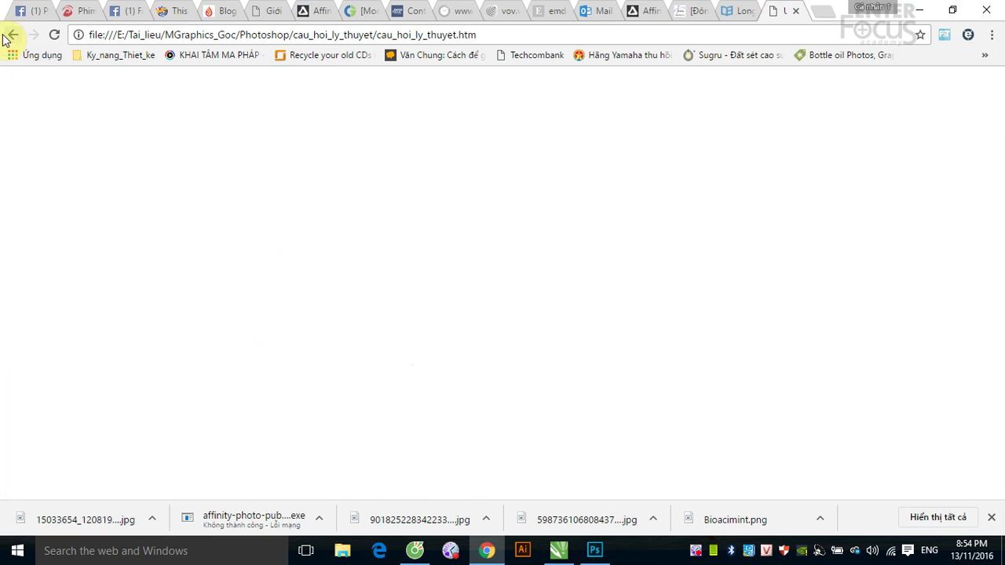
click(11, 36)
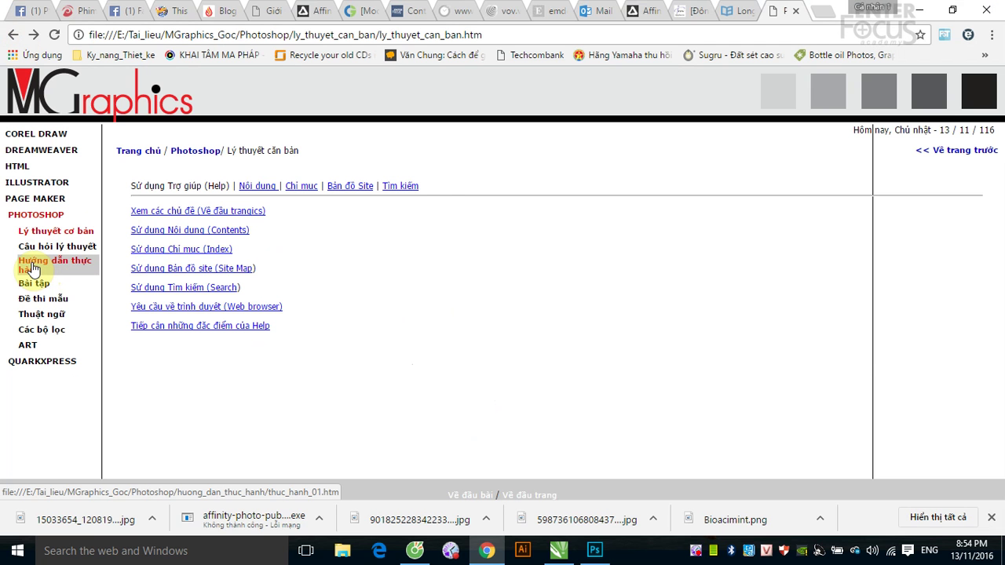
Open Chất liệu gỗ phần 1 (Wood Textures - Part 1) from the practice tutorials list.
click(32, 268)
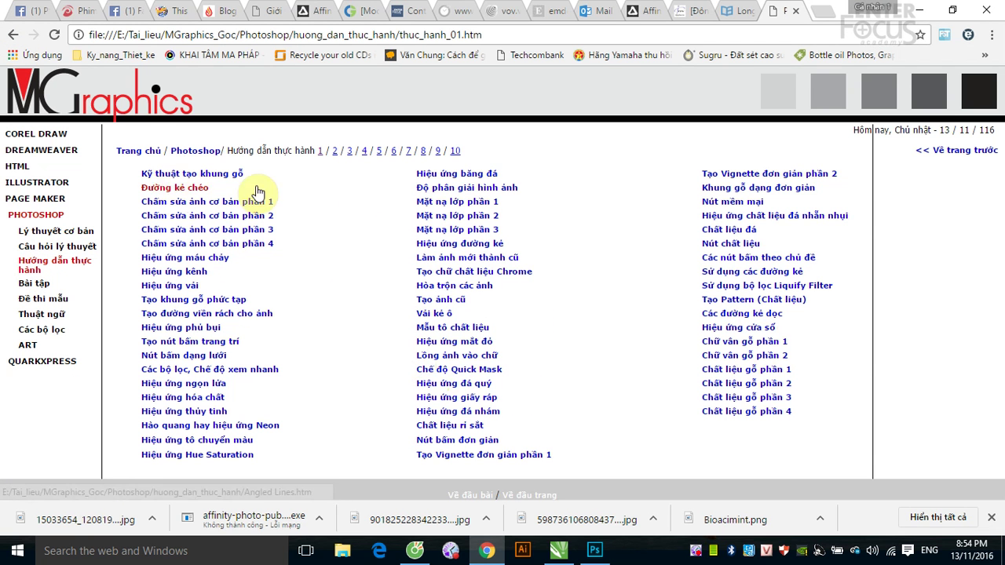
click(743, 373)
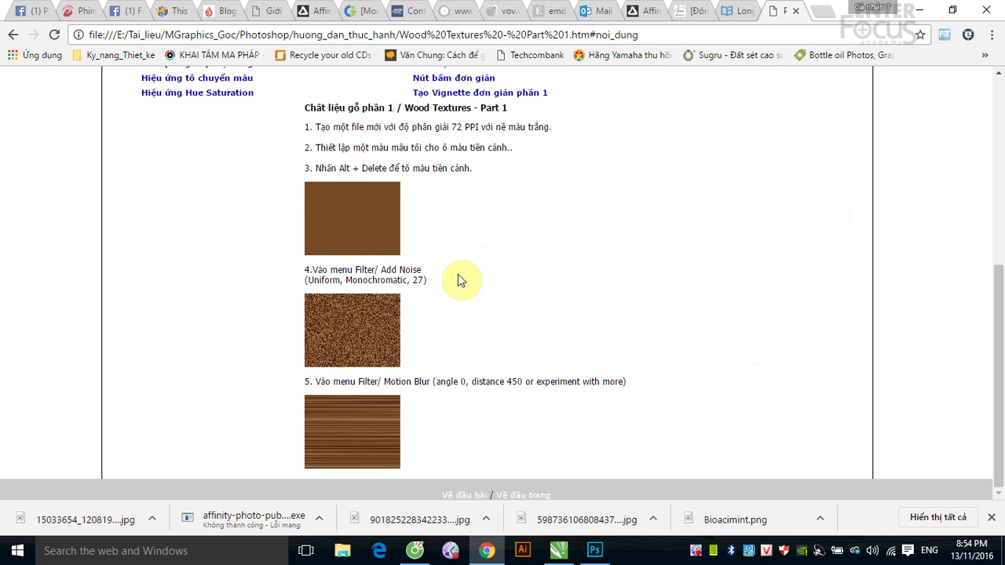
scroll(459, 280, up, 4)
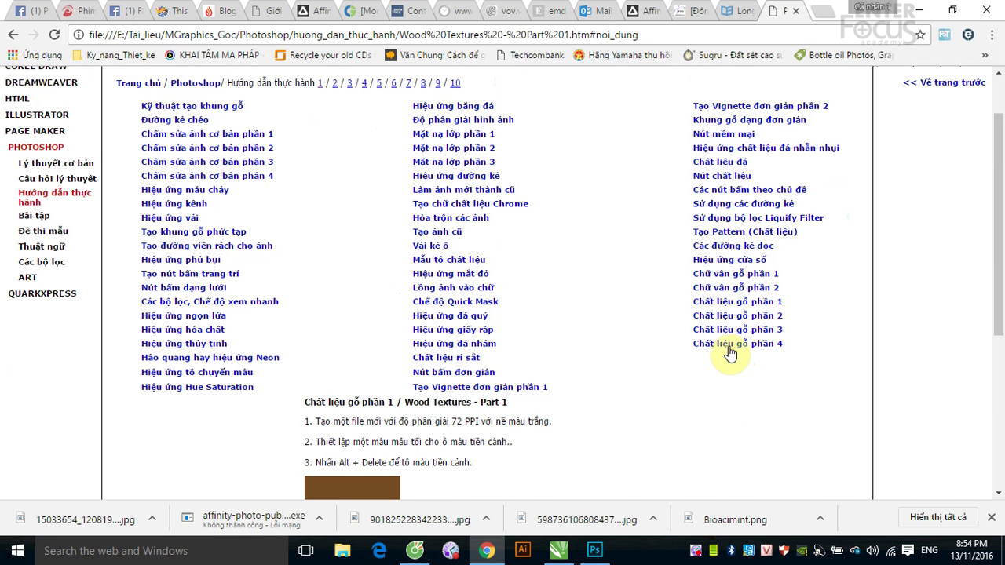
scroll(719, 372, up, 1)
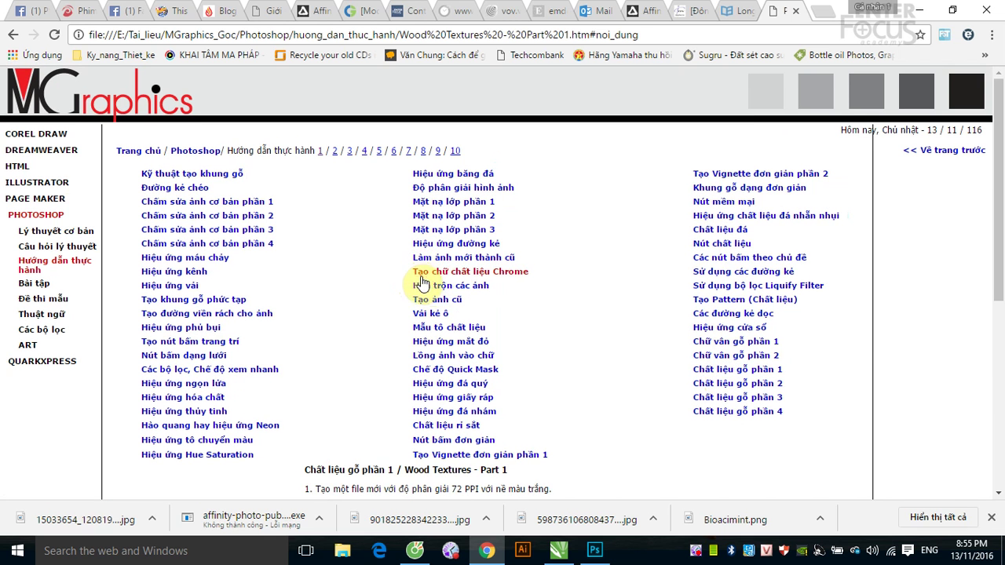
Open the chrome-text tutorial, then switch to the Vải kẻ ô Patchwork Grids tutorial.
click(421, 281)
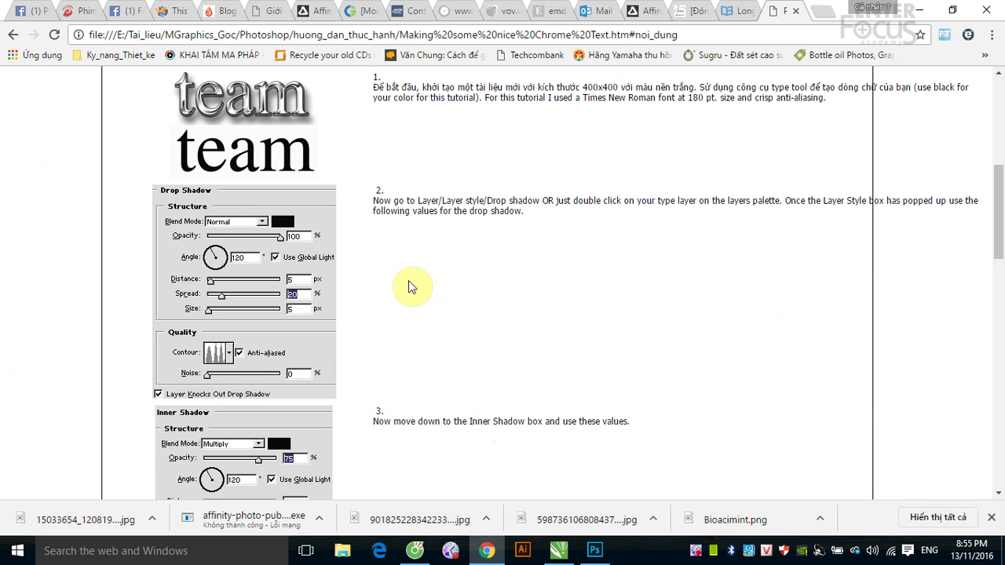
scroll(408, 287, up, 3)
scroll(420, 287, up, 2)
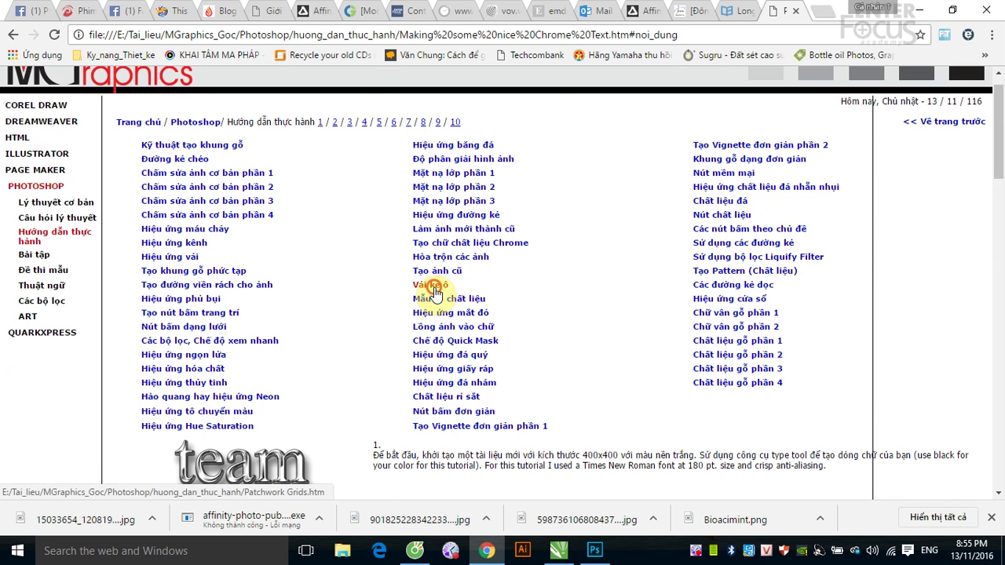
click(433, 287)
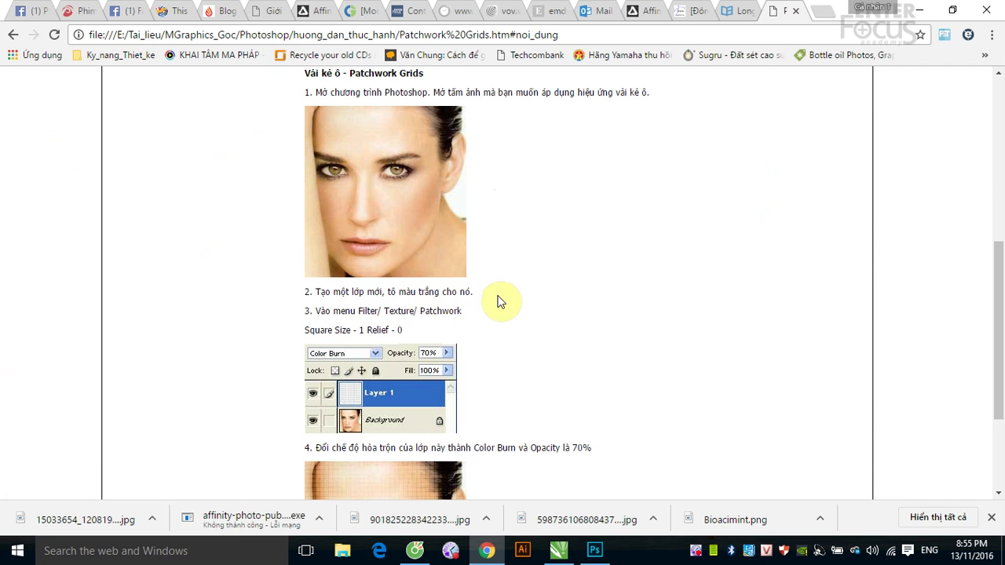
scroll(487, 306, down, 3)
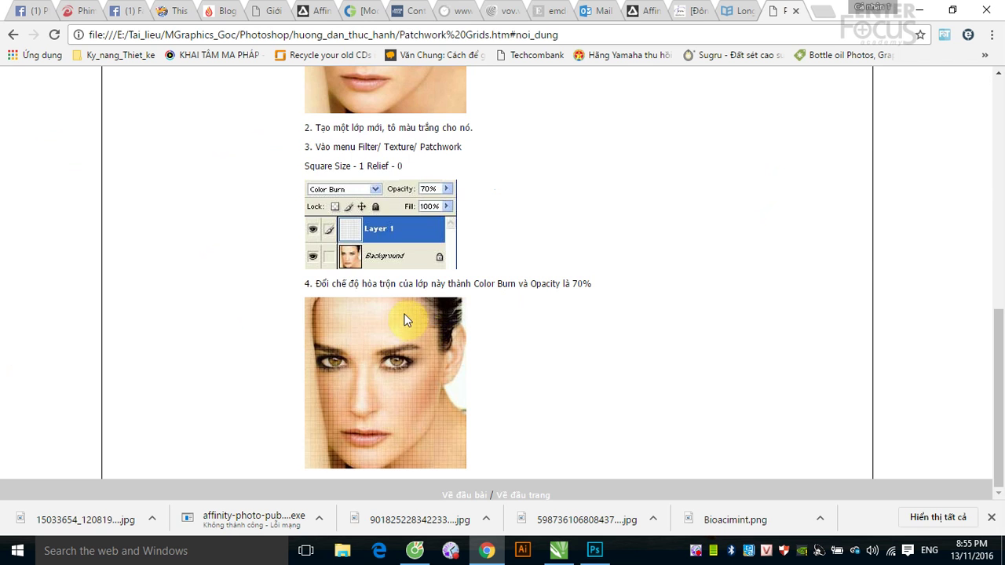
scroll(403, 315, up, 4)
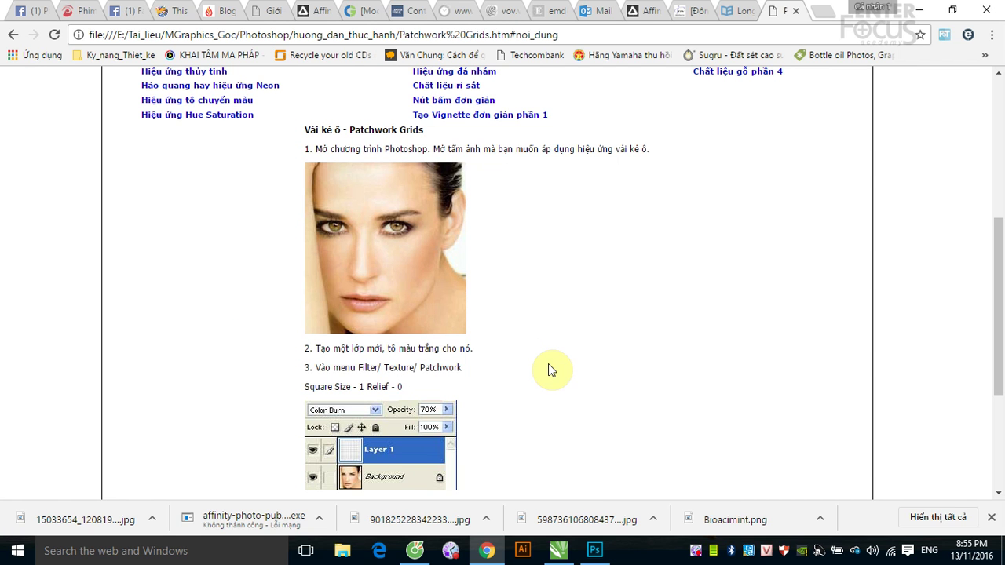
scroll(314, 290, up, 4)
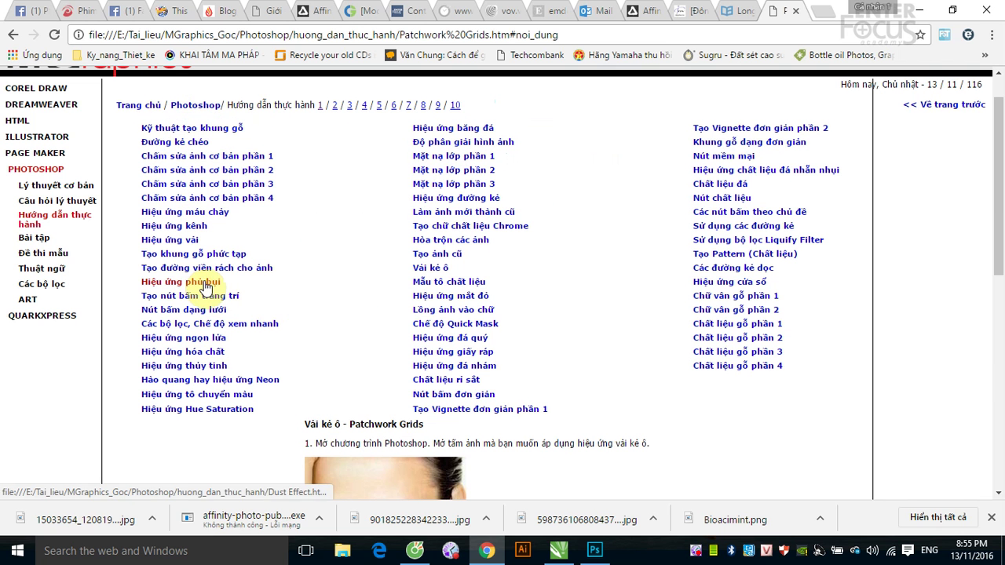
Open the Đề thi mẫu list and browse sample exam number 7.
click(46, 253)
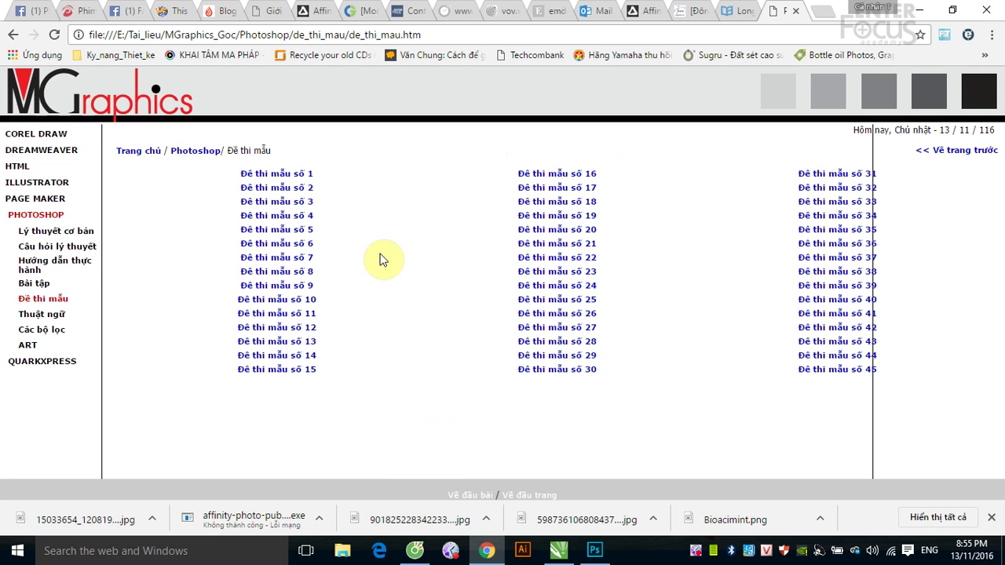
click(292, 259)
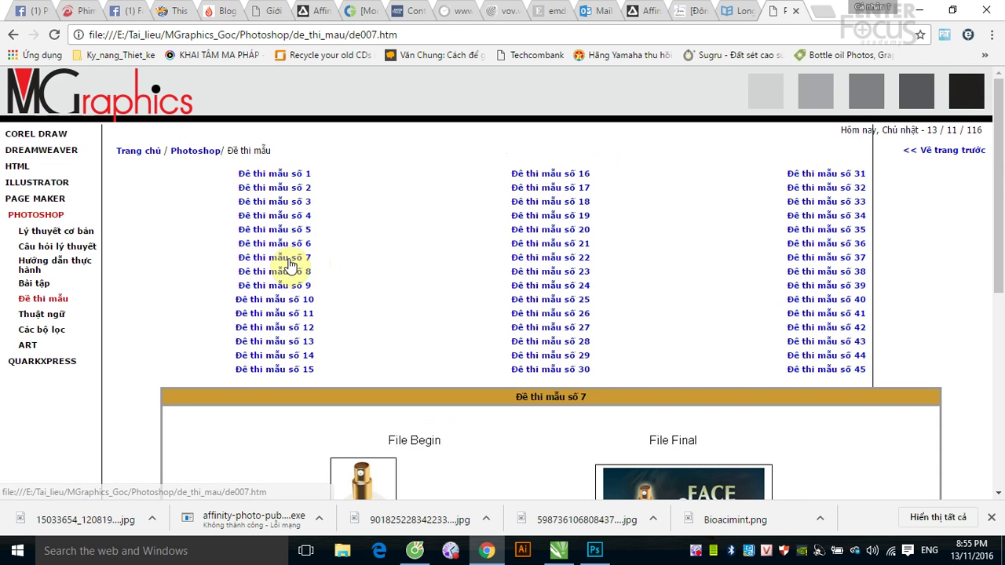
scroll(587, 362, down, 3)
scroll(587, 363, down, 2)
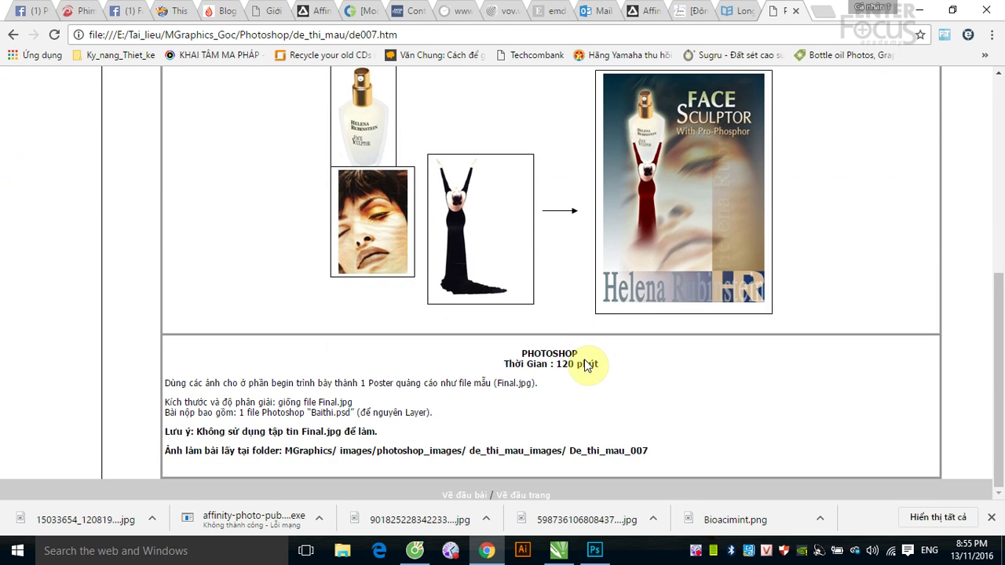
scroll(585, 359, up, 5)
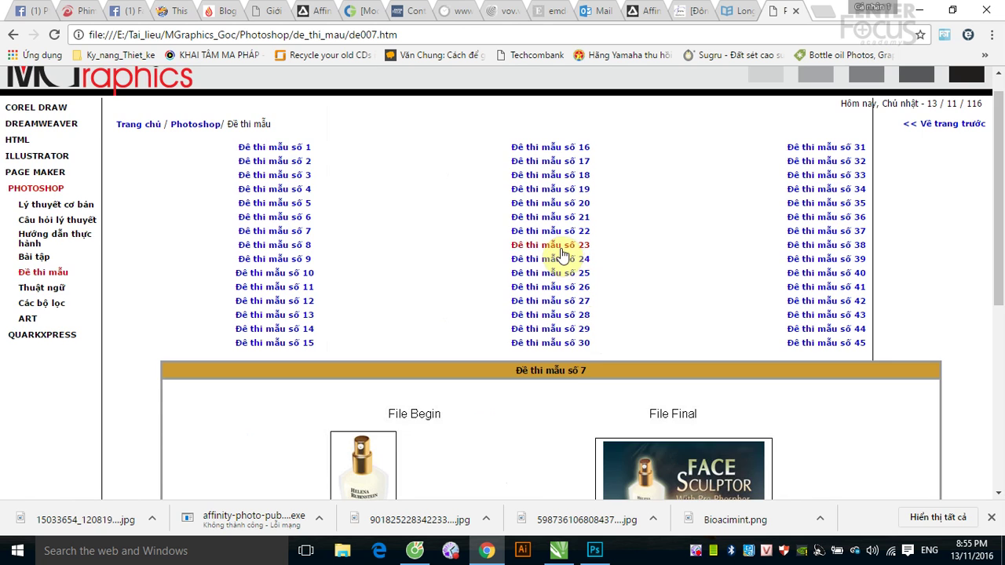
Try sample exam 23, go back, and open Đề thi mẫu số 13.
click(561, 251)
click(12, 35)
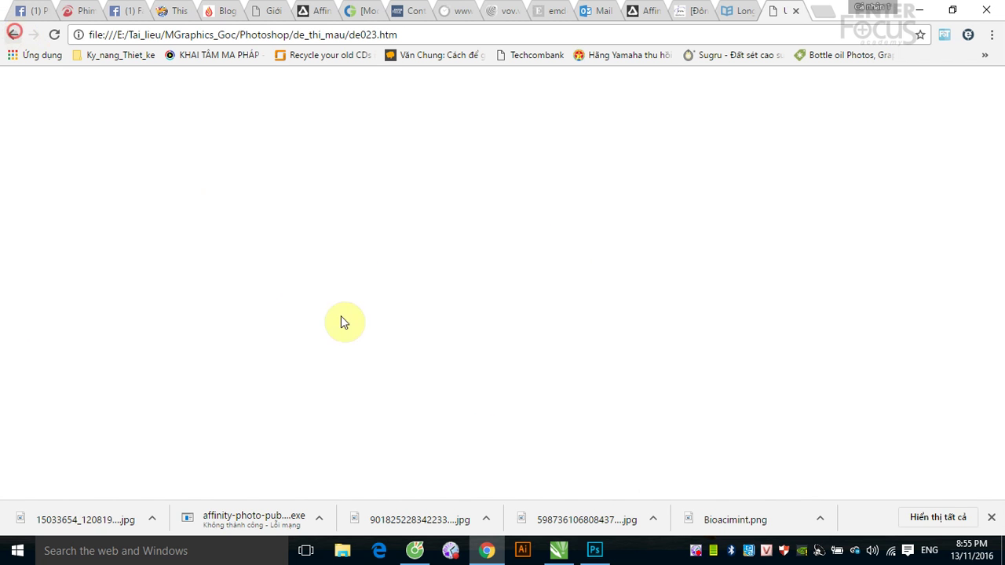
click(266, 315)
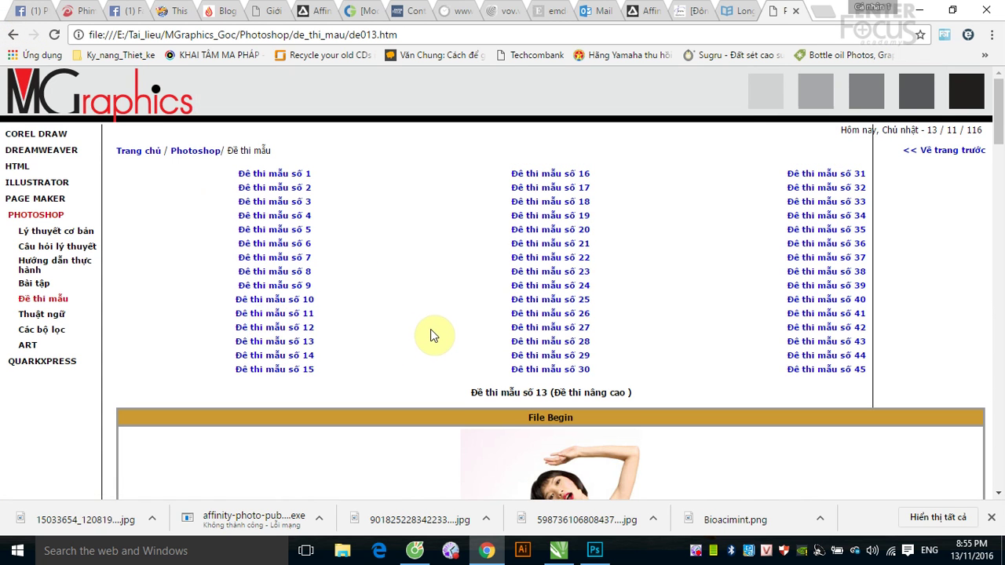
scroll(430, 329, down, 2)
scroll(432, 339, down, 3)
scroll(426, 341, down, 3)
scroll(425, 339, down, 3)
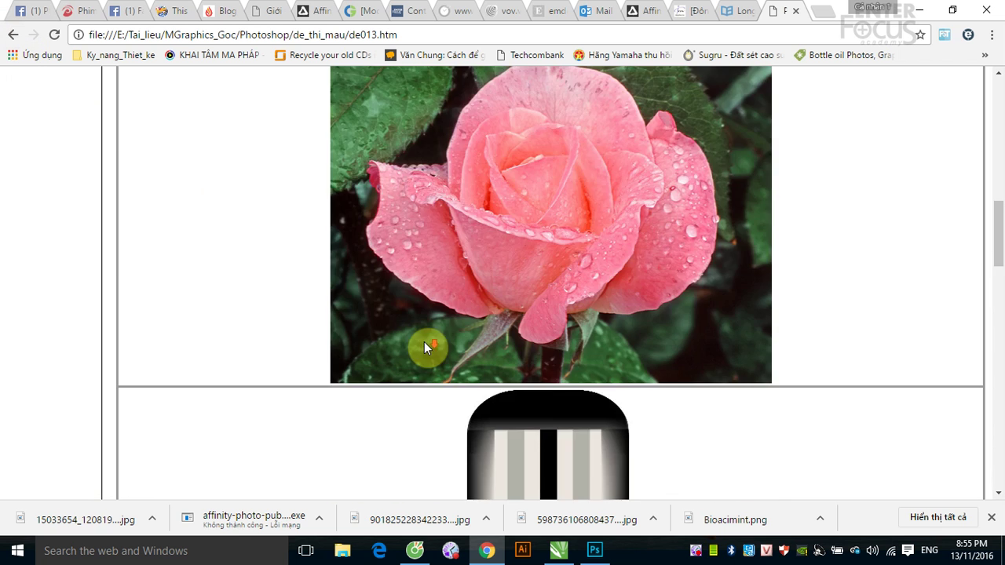
scroll(424, 341, down, 3)
scroll(421, 345, down, 4)
scroll(421, 345, down, 3)
scroll(421, 347, down, 3)
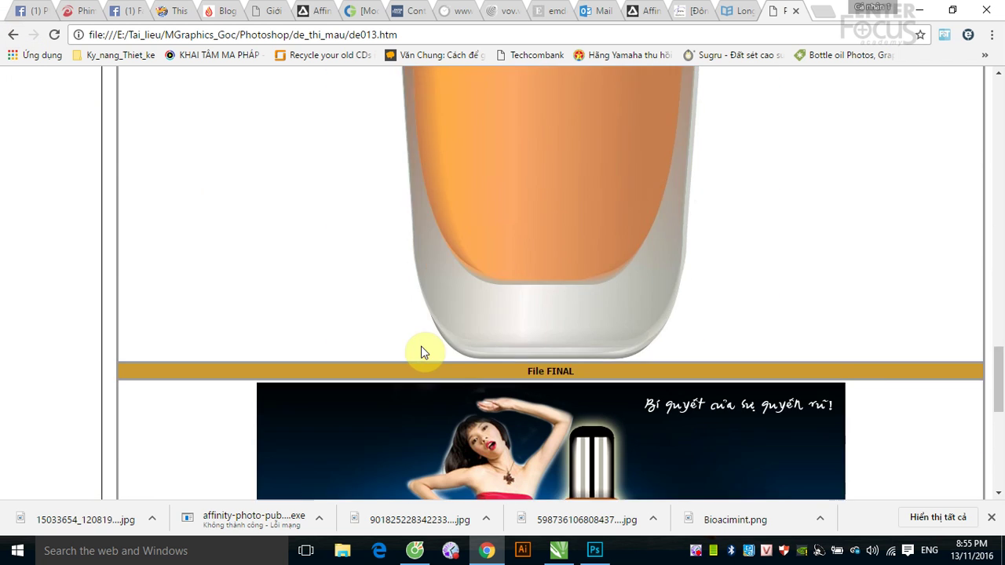
scroll(421, 347, down, 2)
scroll(421, 353, down, 2)
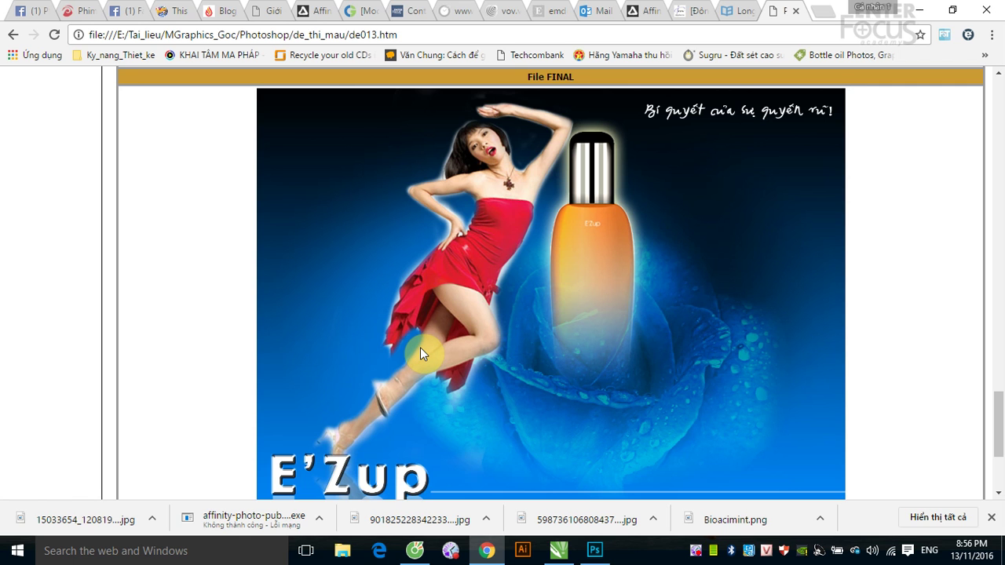
scroll(430, 337, up, 1)
scroll(440, 328, up, 5)
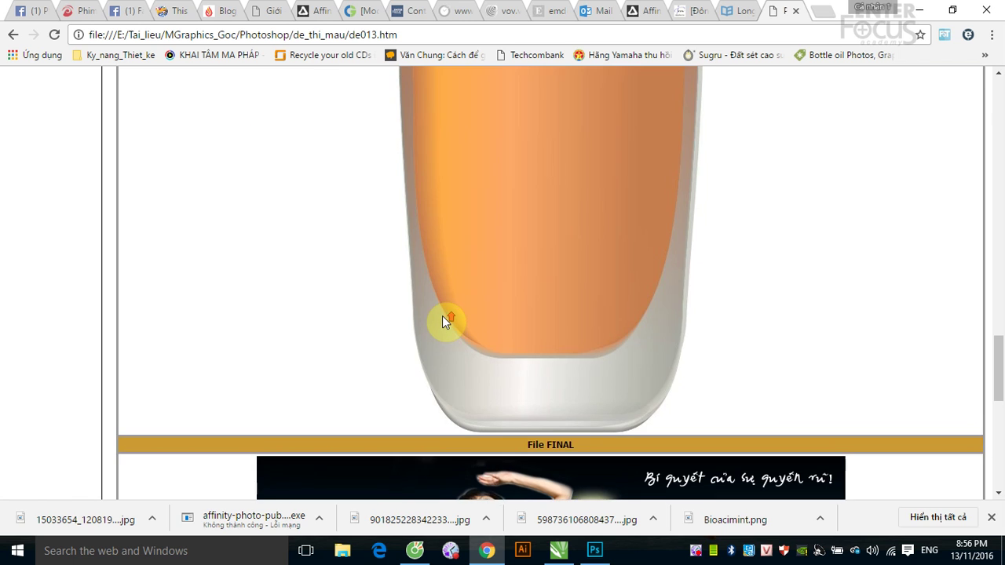
scroll(442, 316, up, 5)
scroll(442, 316, up, 5)
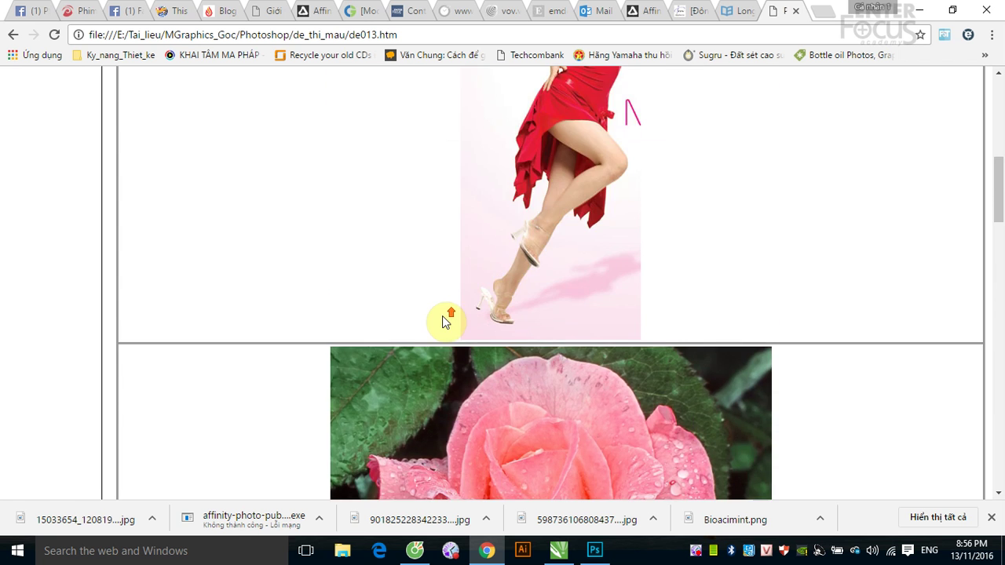
scroll(442, 315, up, 5)
scroll(596, 302, down, 5)
scroll(585, 321, down, 5)
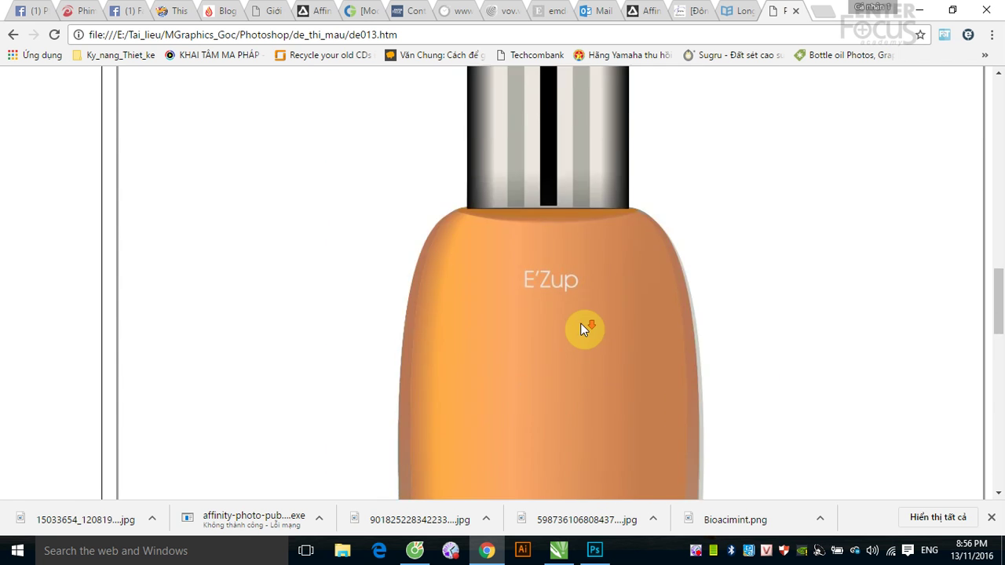
scroll(580, 329, down, 2)
scroll(581, 330, down, 3)
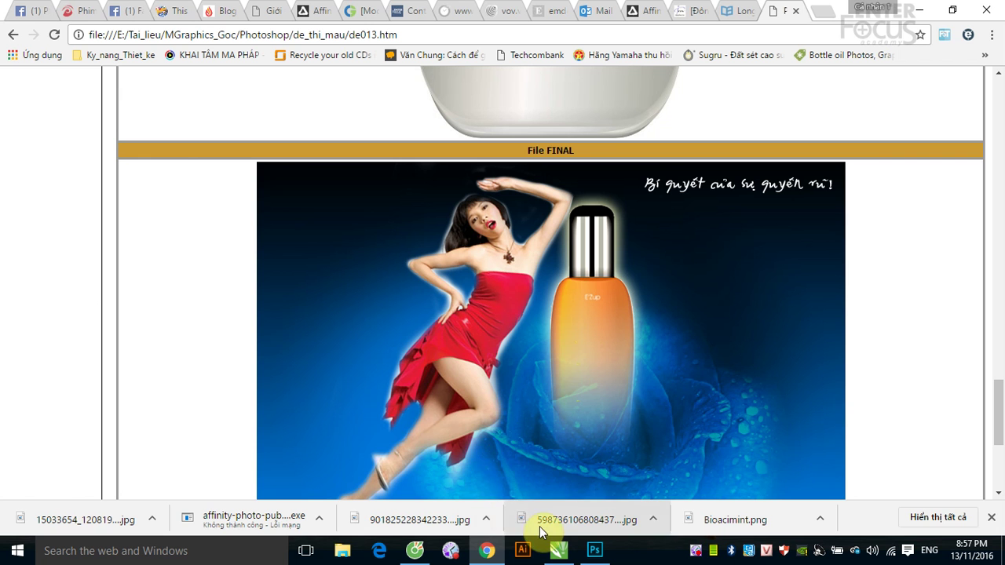
Bring up File Explorer and show the contents of the Data (E:) drive.
click(343, 549)
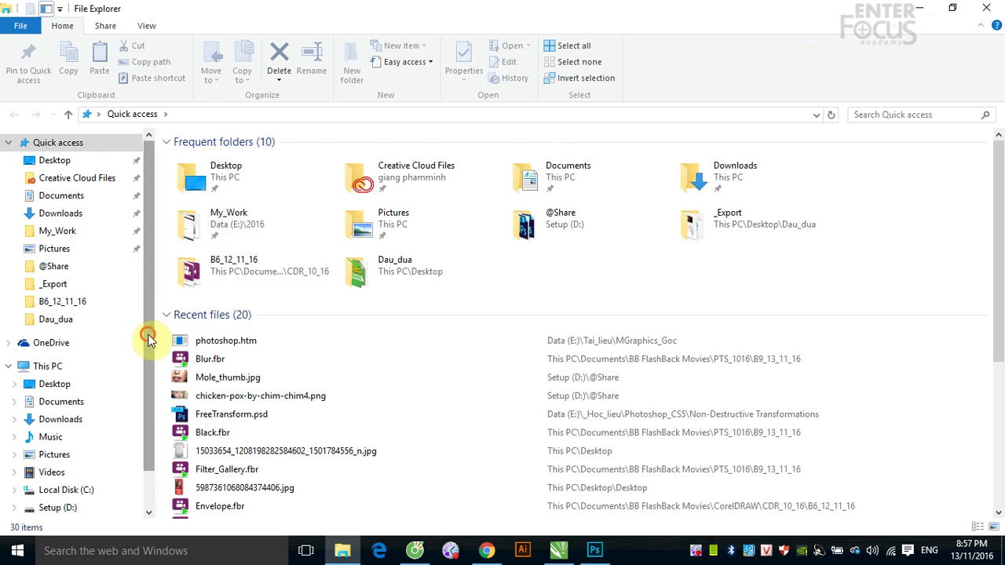
scroll(143, 345, down, 2)
click(49, 466)
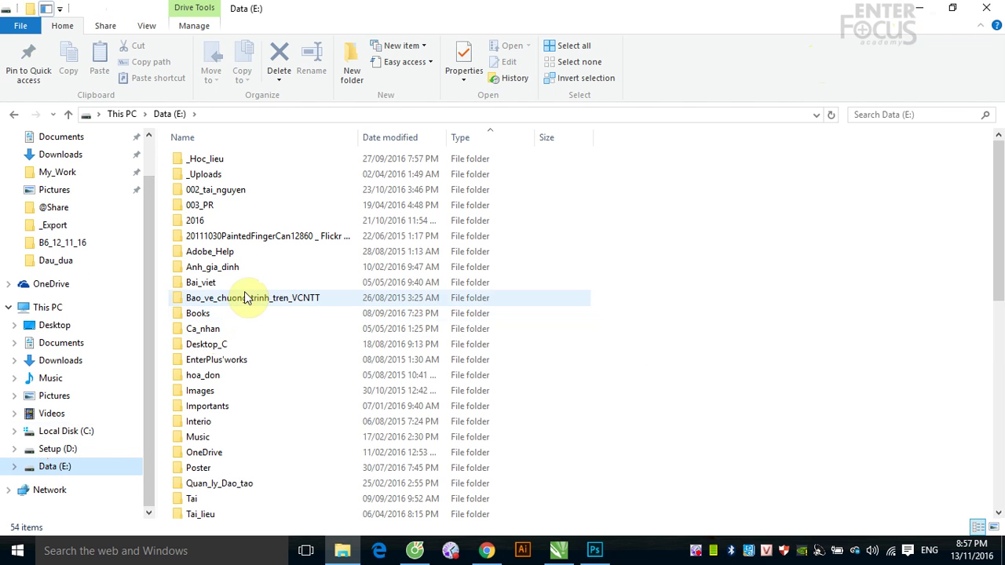